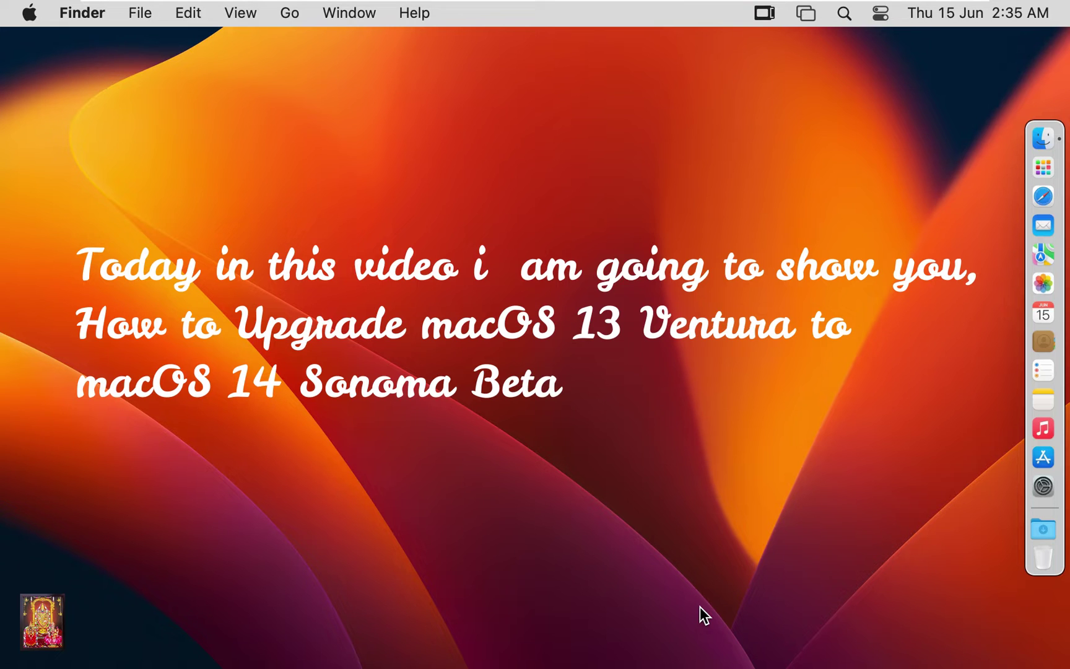
pyautogui.click(31, 13)
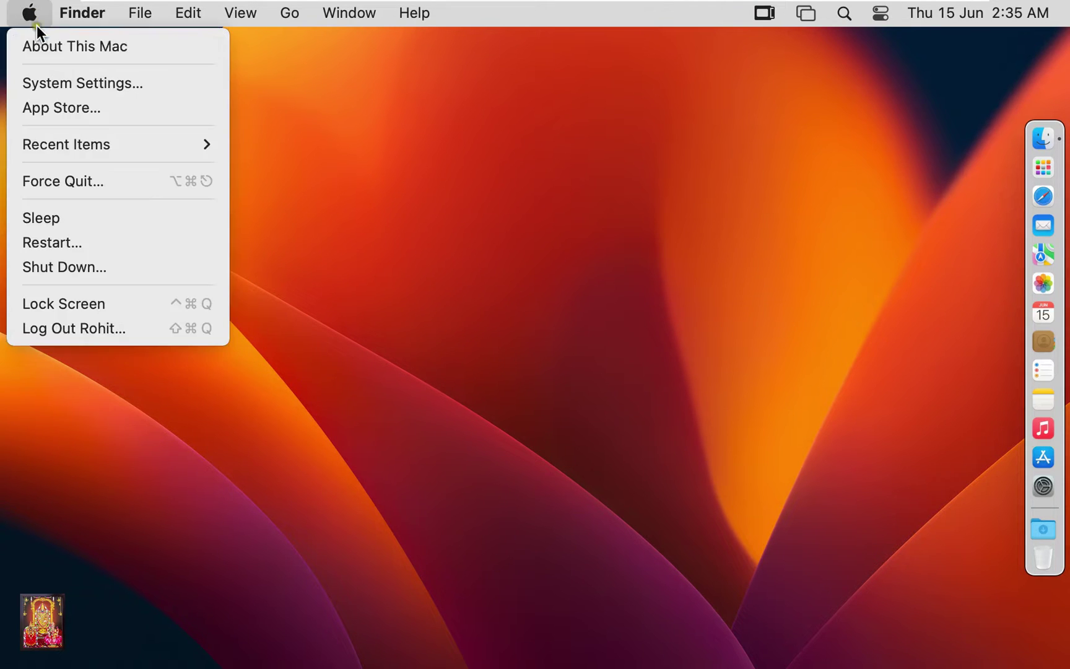
pyautogui.click(75, 43)
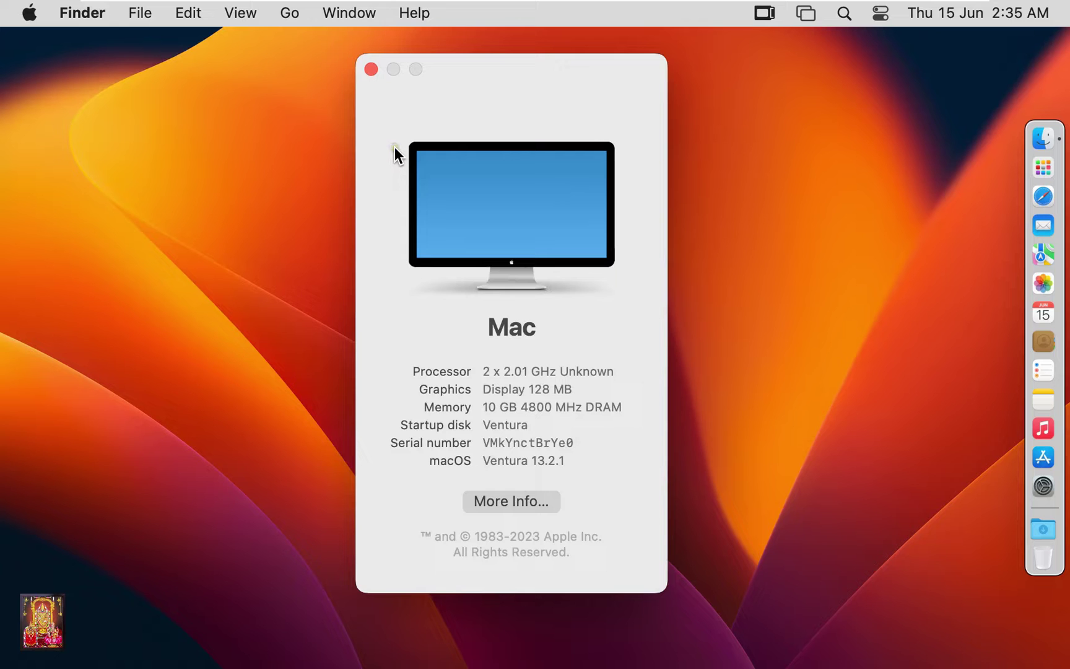
pyautogui.click(370, 69)
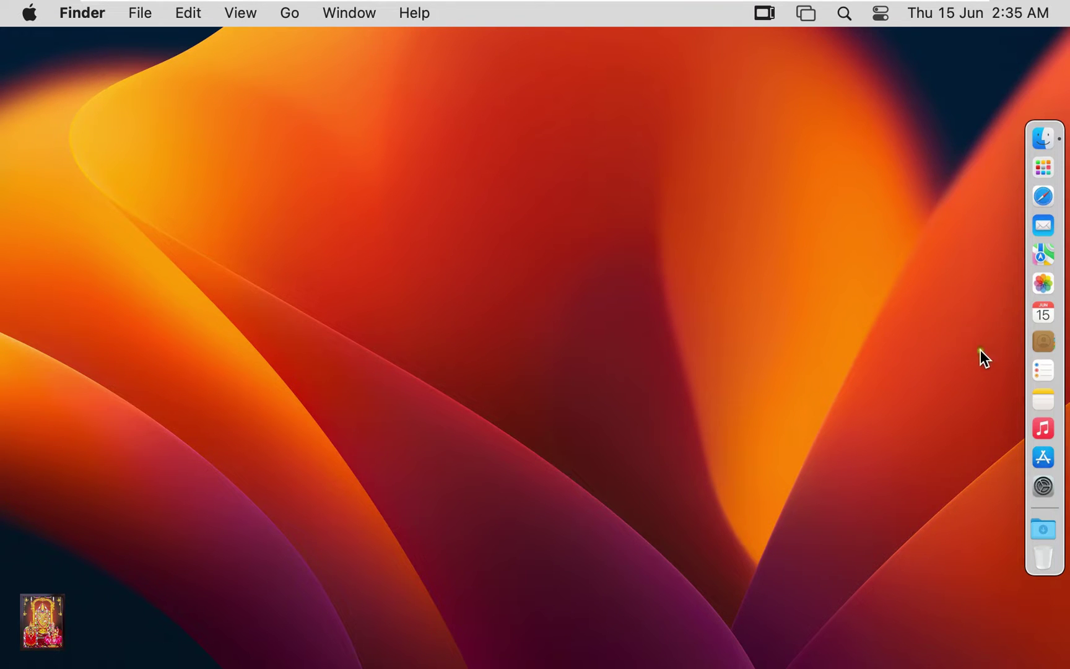
# Launch Safari, open the Google favourite, and search for mytechnicalbuzz.blogspot.com.
pyautogui.click(1041, 196)
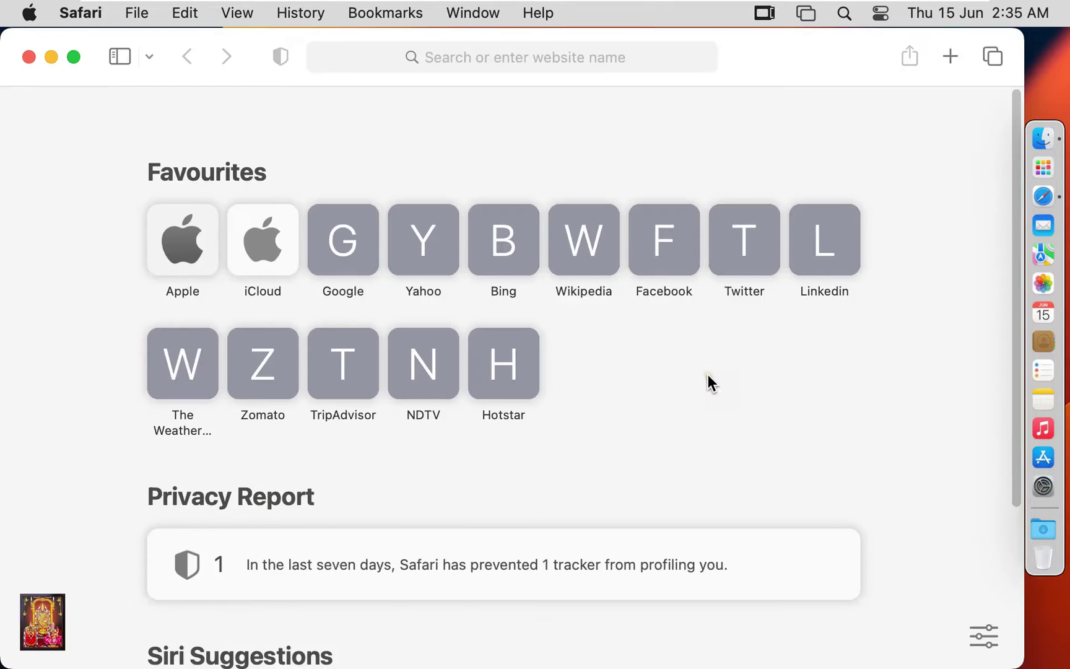
pyautogui.click(335, 248)
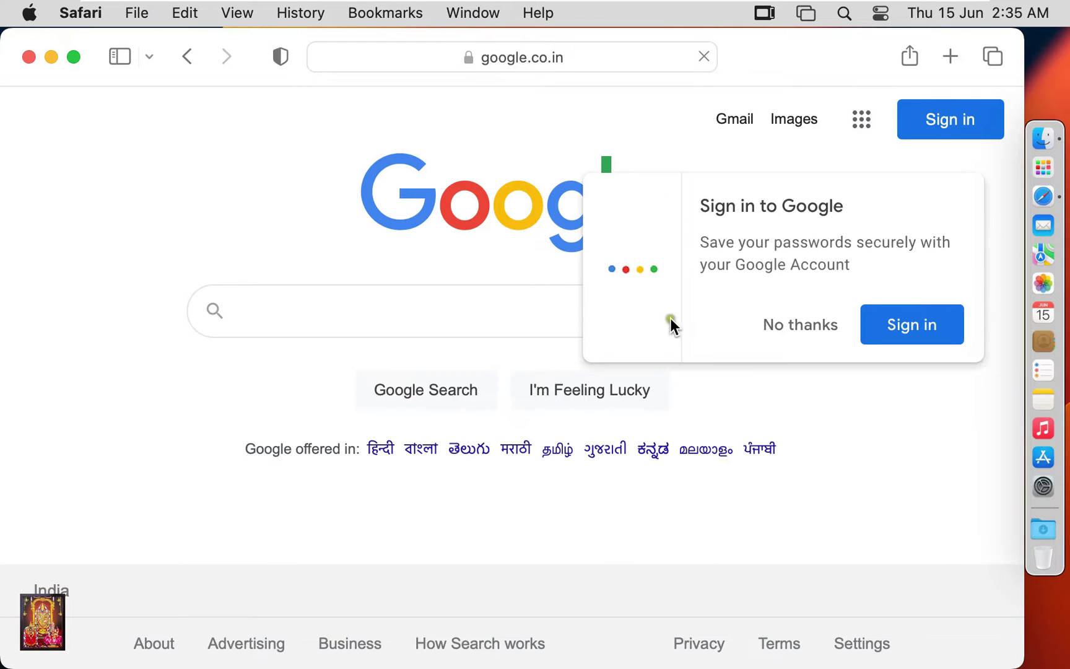
pyautogui.click(770, 325)
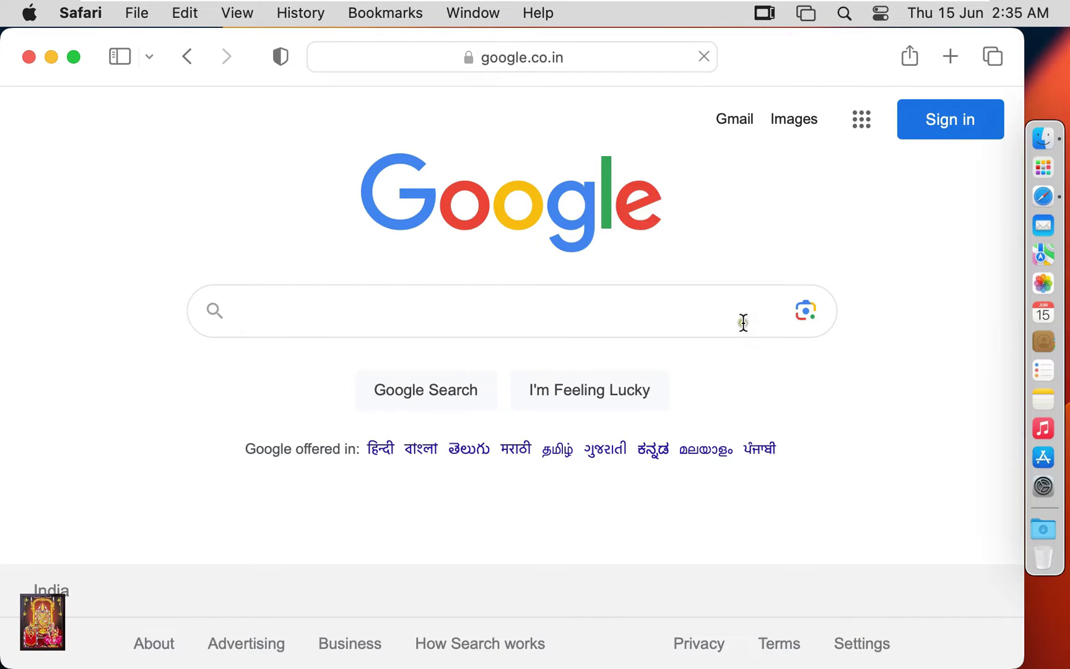
pyautogui.click(335, 311)
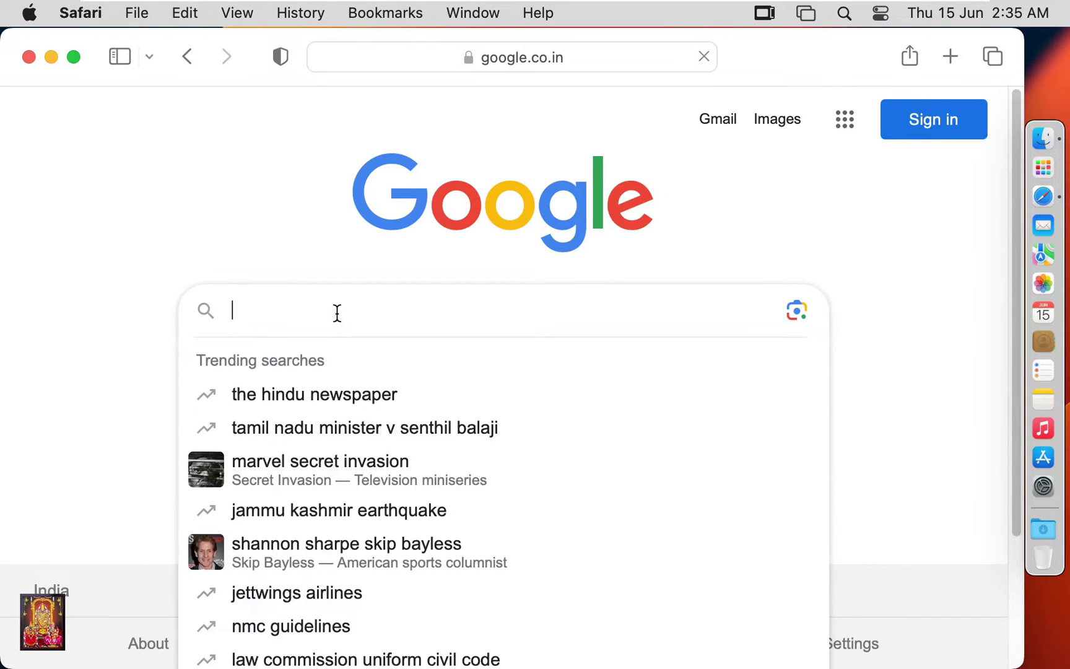
pyautogui.write('myte')
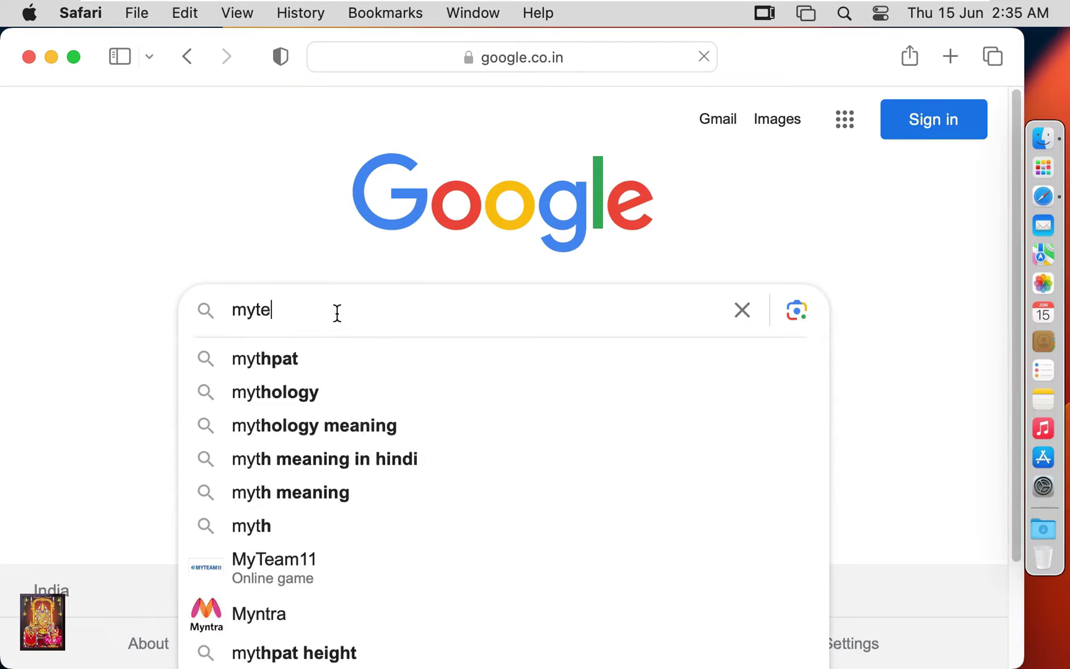
pyautogui.write('chnicalbuzz.blogspot.com')
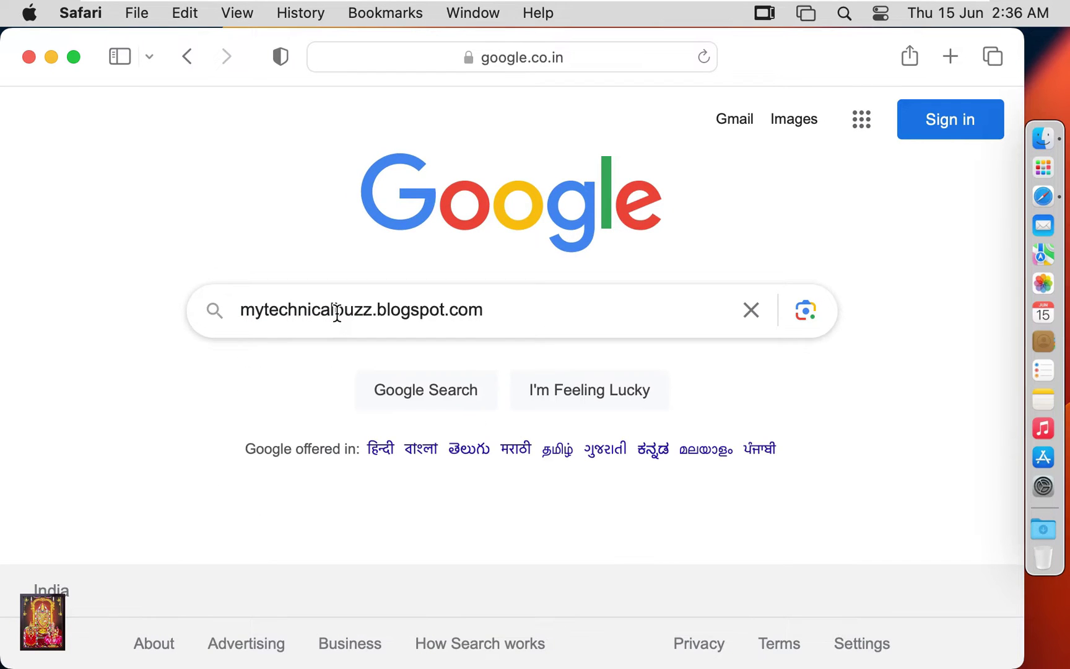
pyautogui.press('Return')
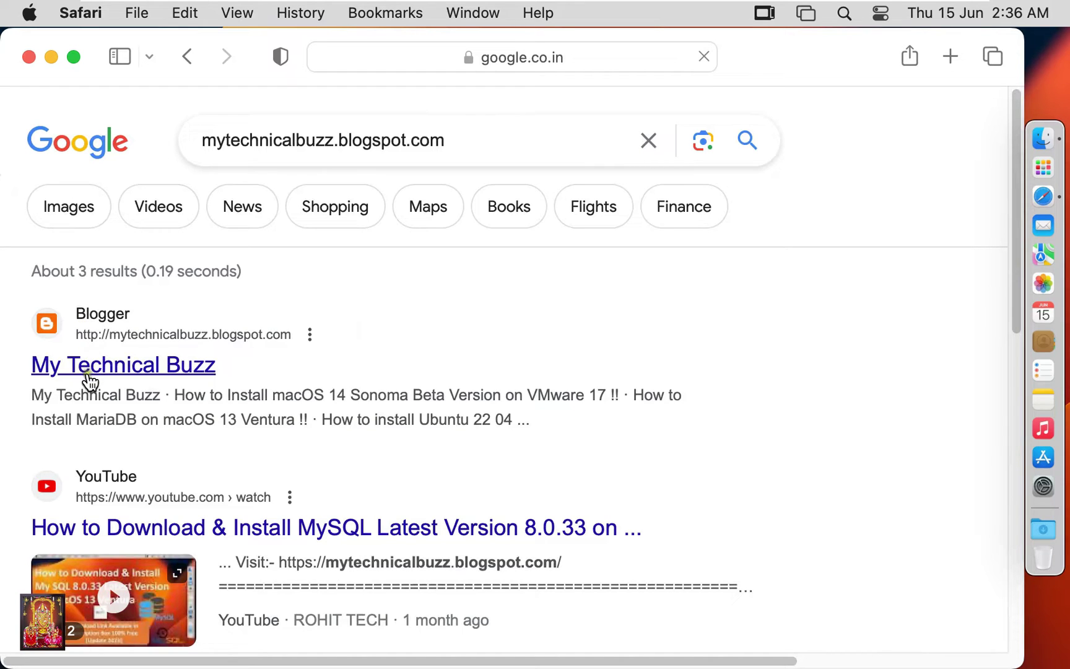
# Open the My Technical Buzz result and scroll to the Download Install Assistant macOS 14 Sonoma Beta Package post.
pyautogui.click(185, 368)
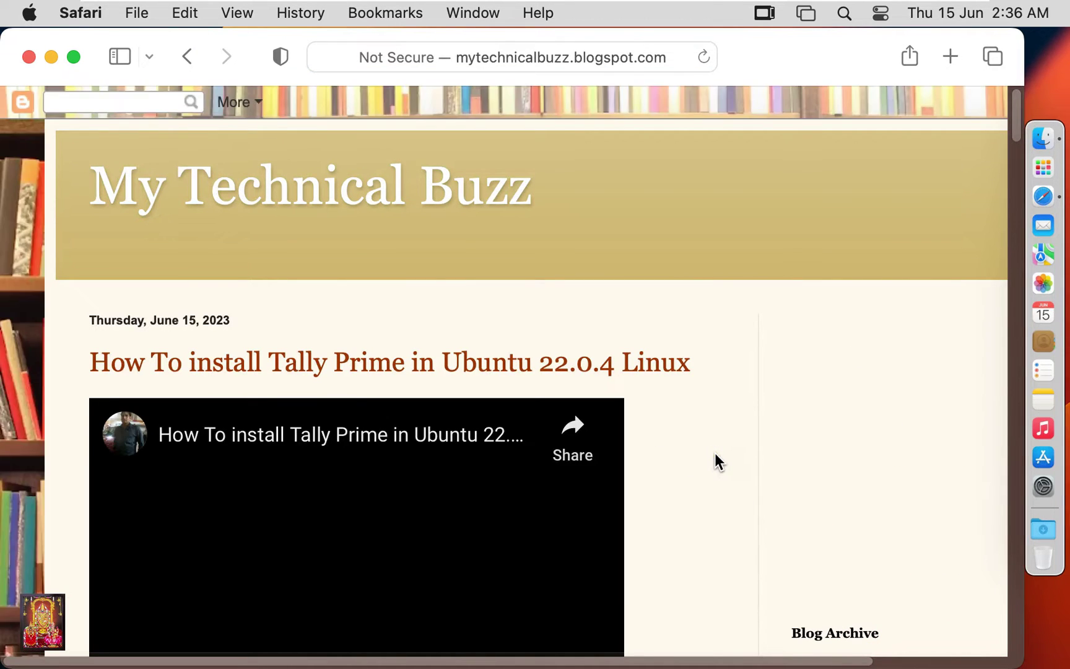
pyautogui.scroll(-3, 714, 452)
pyautogui.scroll(-10, 669, 439)
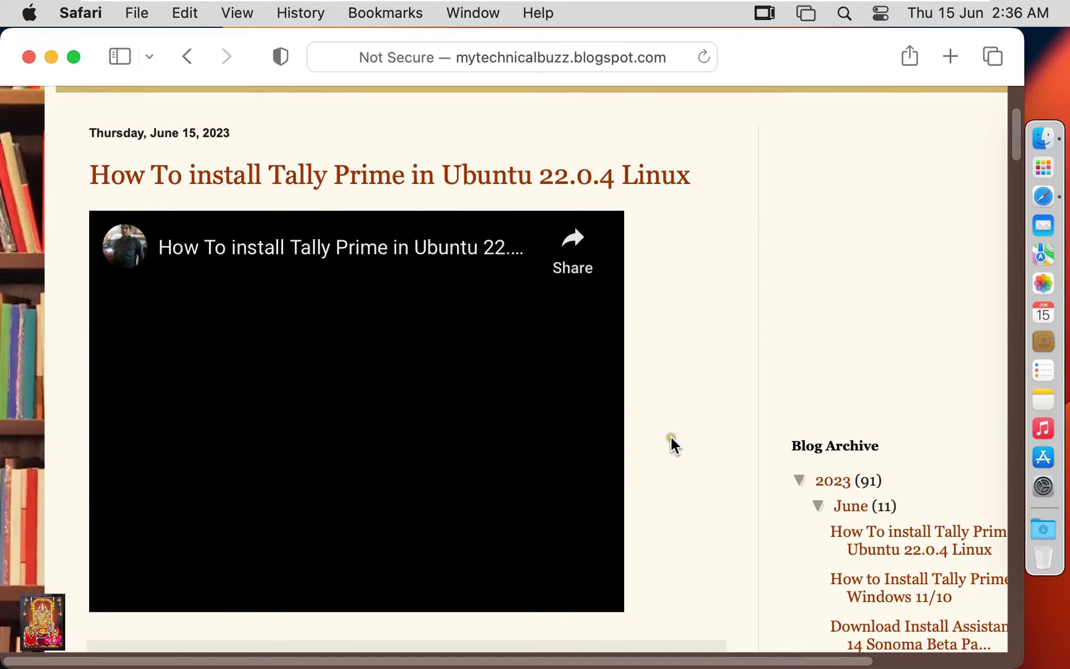
pyautogui.scroll(-10, 671, 435)
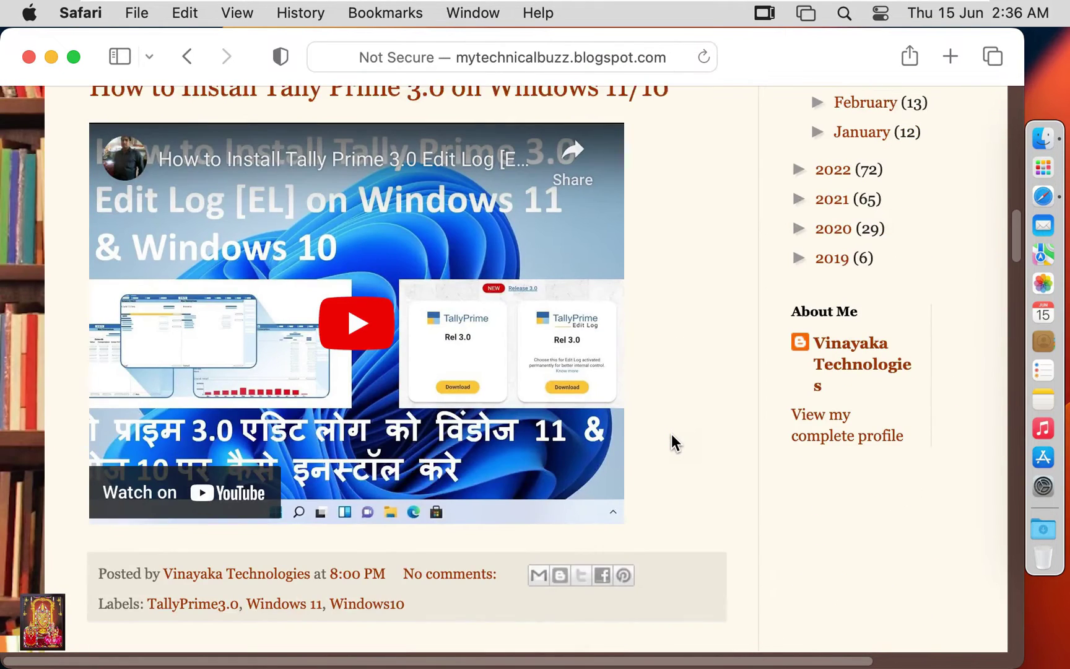
pyautogui.scroll(-10, 671, 434)
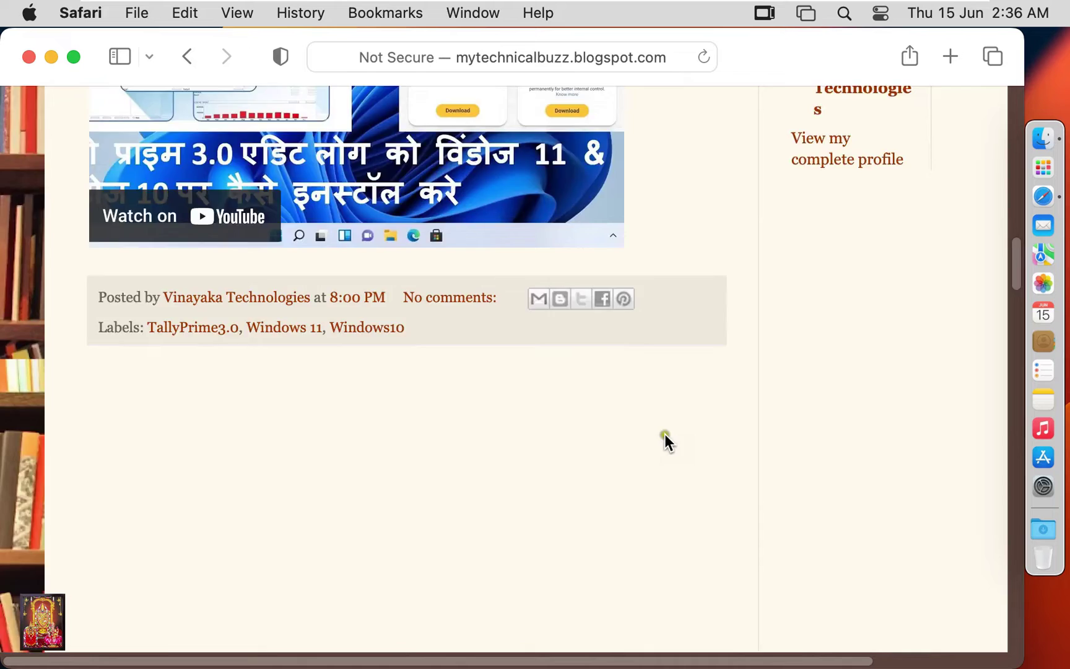
pyautogui.scroll(-2, 579, 437)
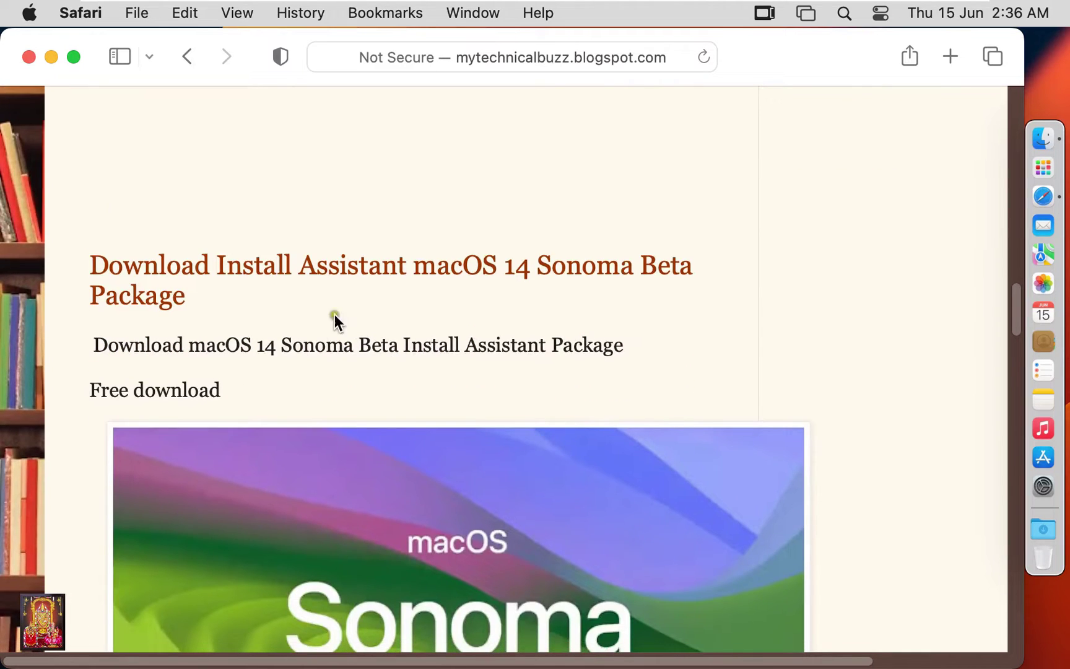
pyautogui.scroll(-3, 568, 384)
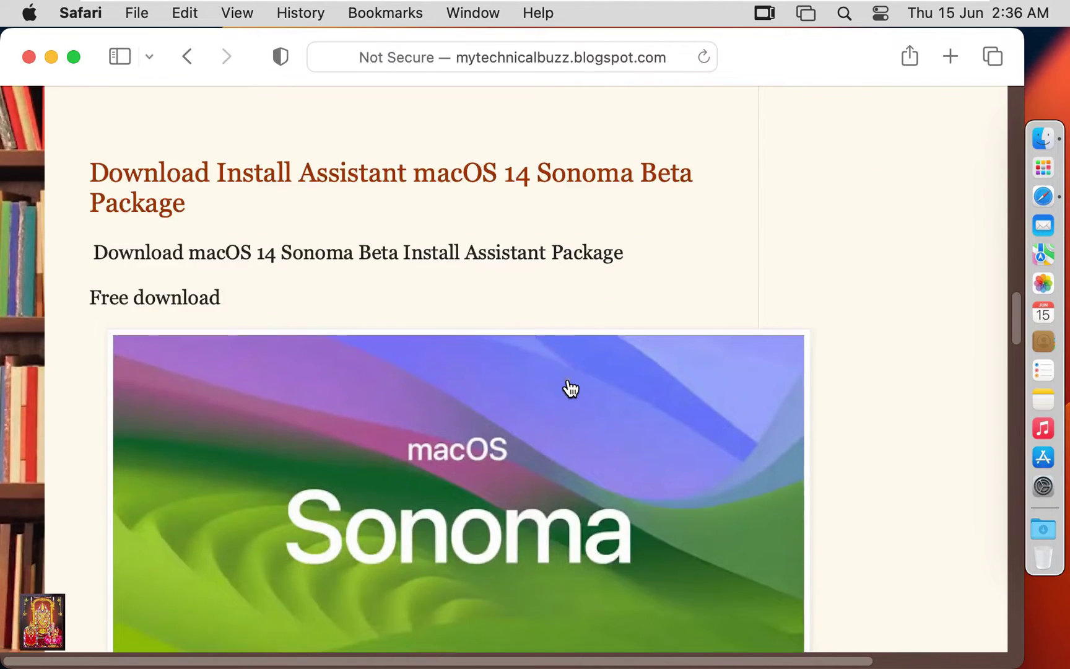
pyautogui.scroll(-3, 570, 386)
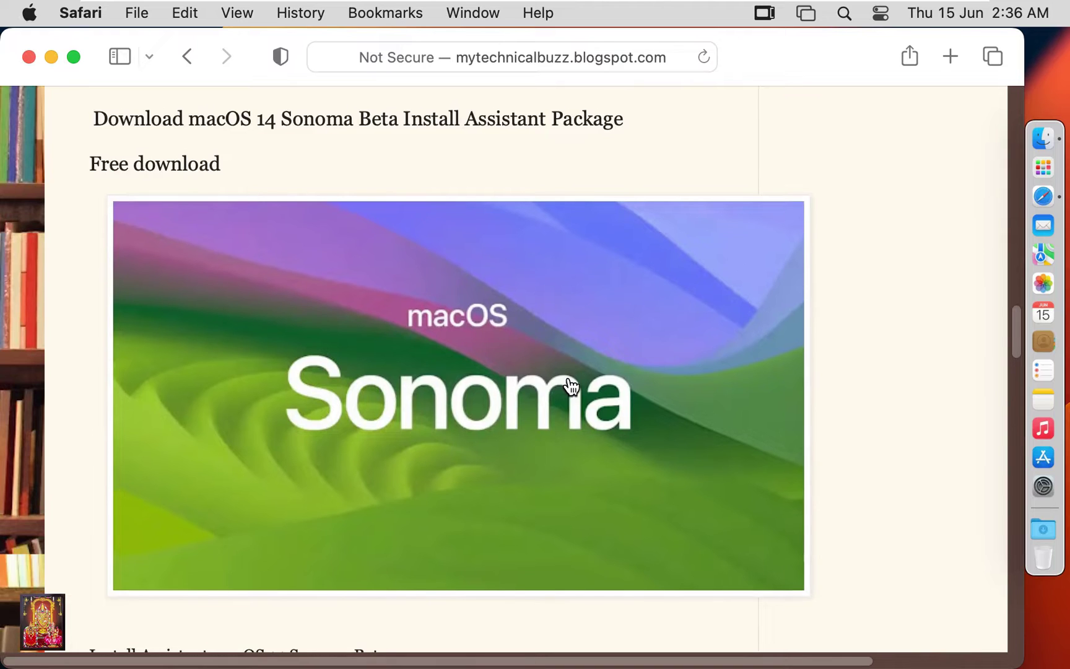
pyautogui.scroll(-5, 570, 387)
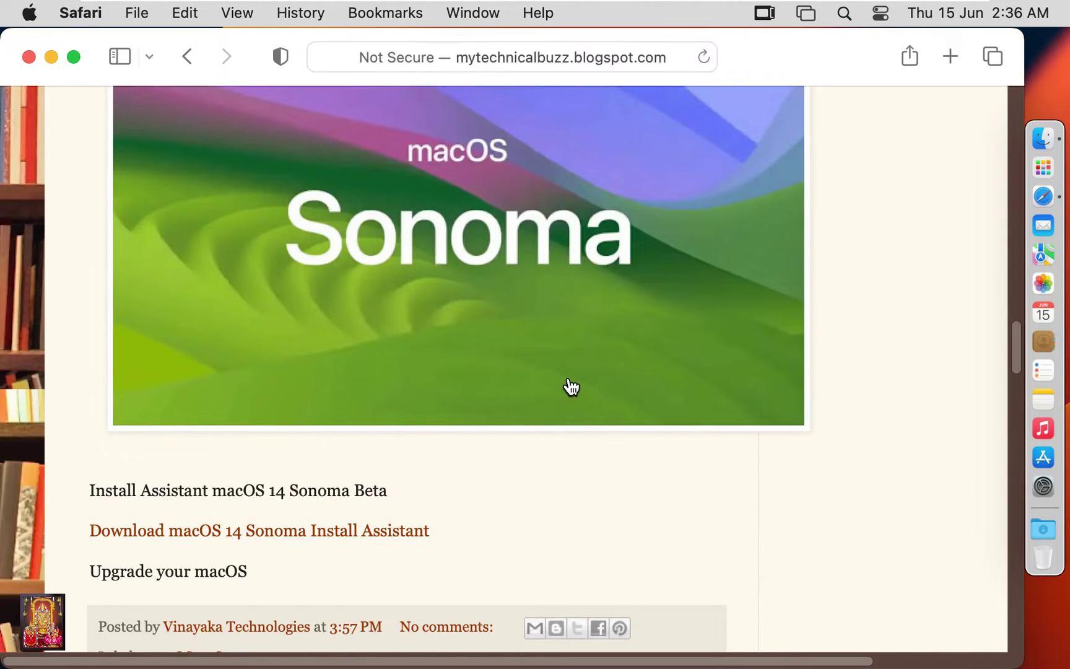
# Start the Google Drive download of InstallAssistant_macOS14.rar, then stop it at 65.7 MB of 12.95 GB.
pyautogui.click(366, 541)
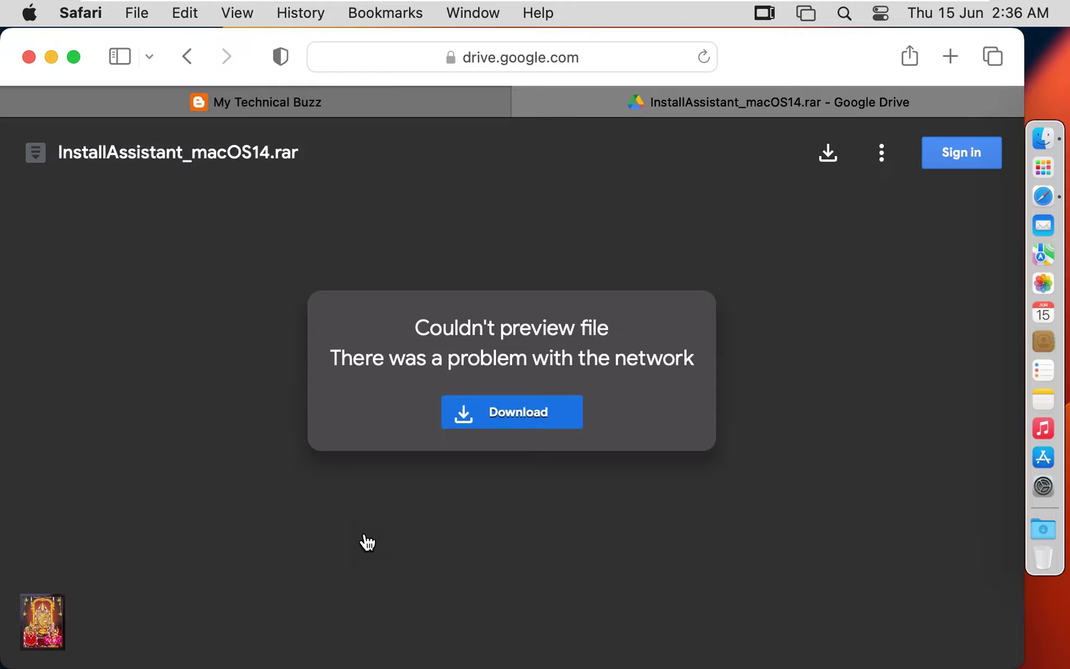
pyautogui.click(525, 421)
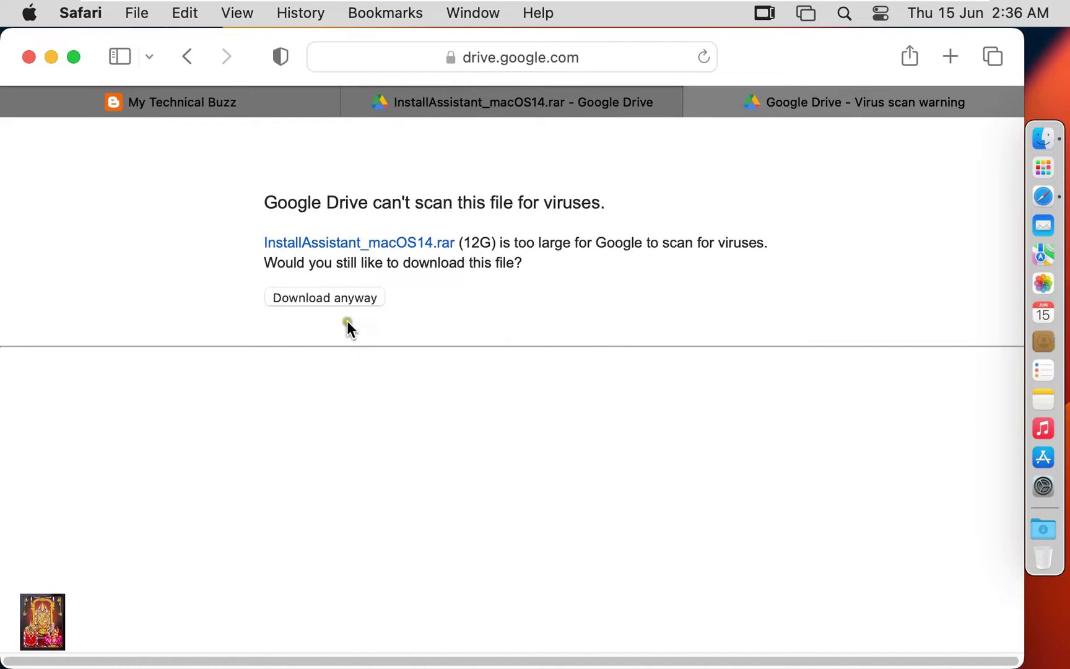
pyautogui.click(312, 298)
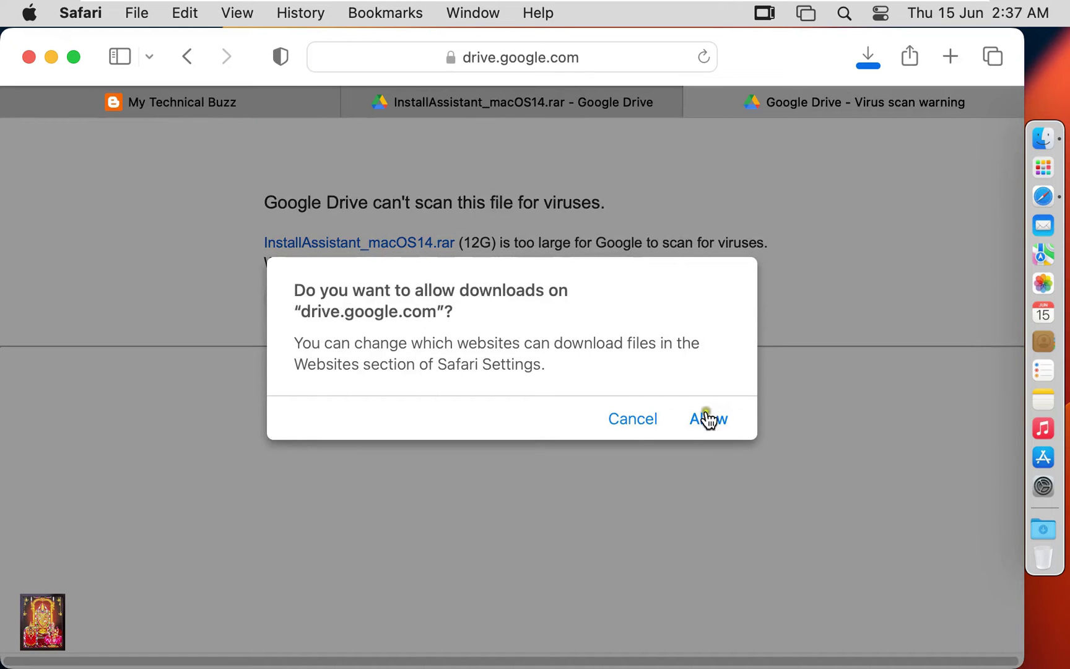
pyautogui.click(710, 425)
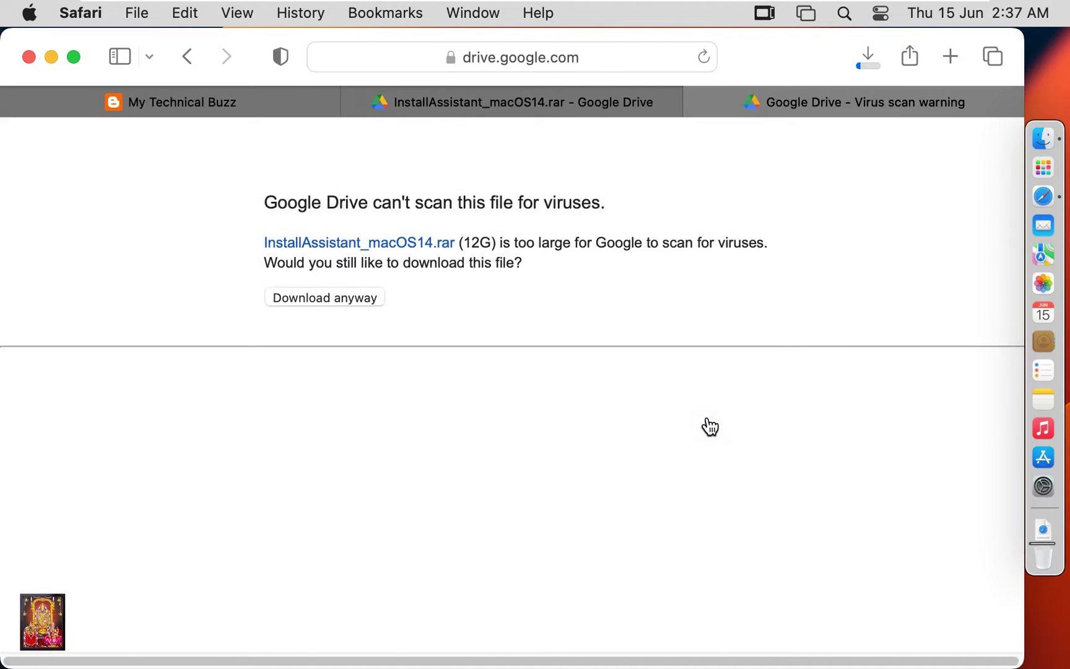
pyautogui.click(865, 65)
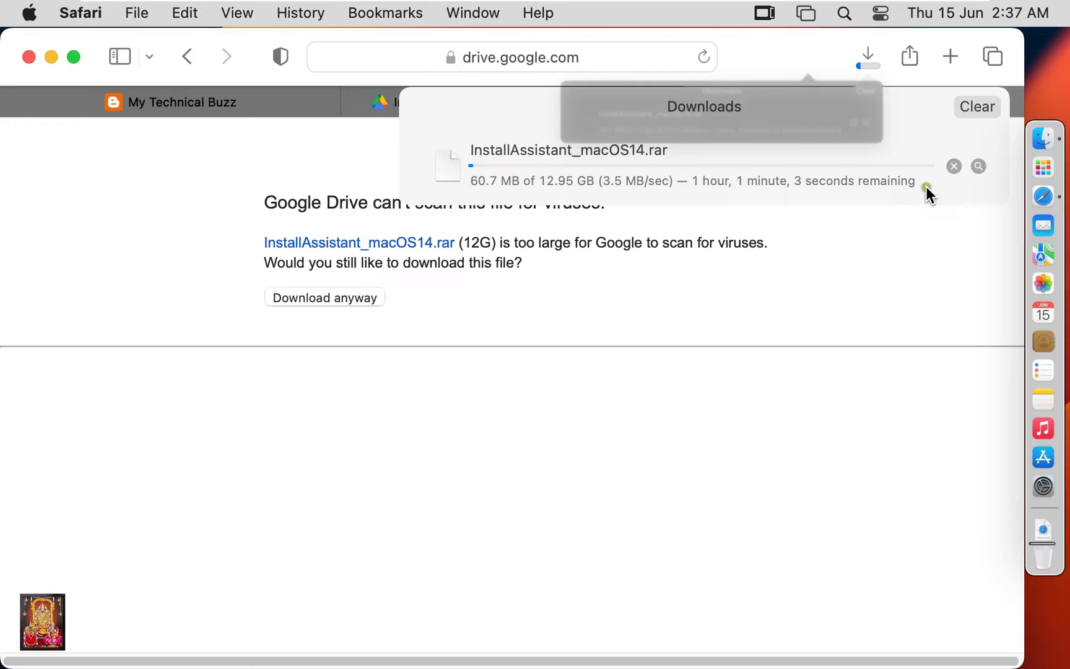
pyautogui.click(954, 167)
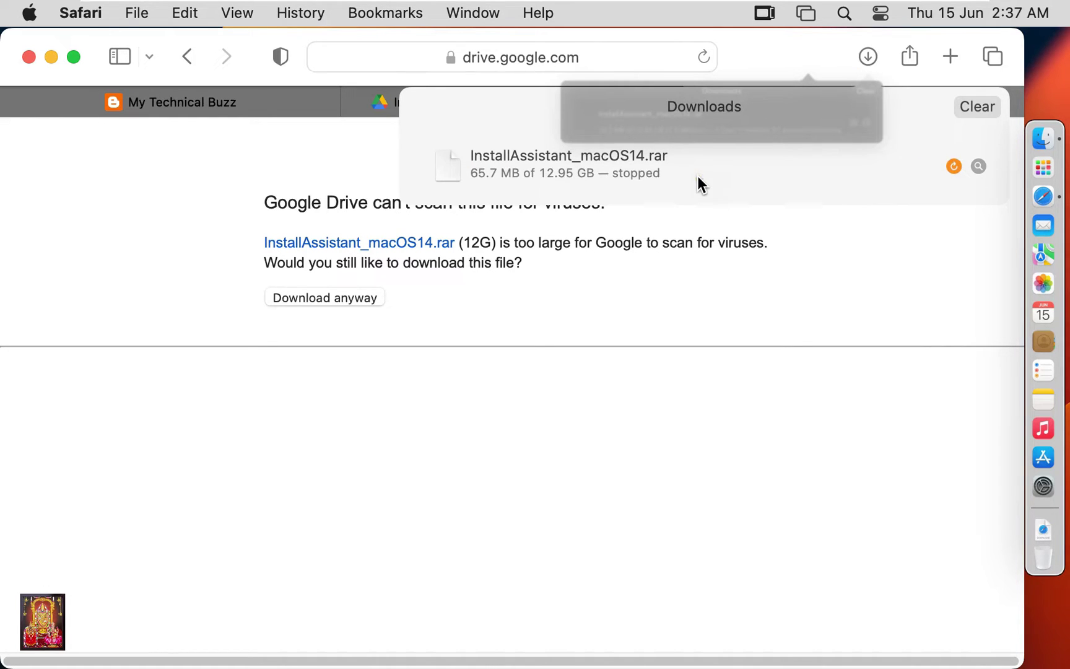
# Close Safari and open InstallAssistant_macOS14.pkg from Finder's Documents folder with Installer.
pyautogui.click(29, 56)
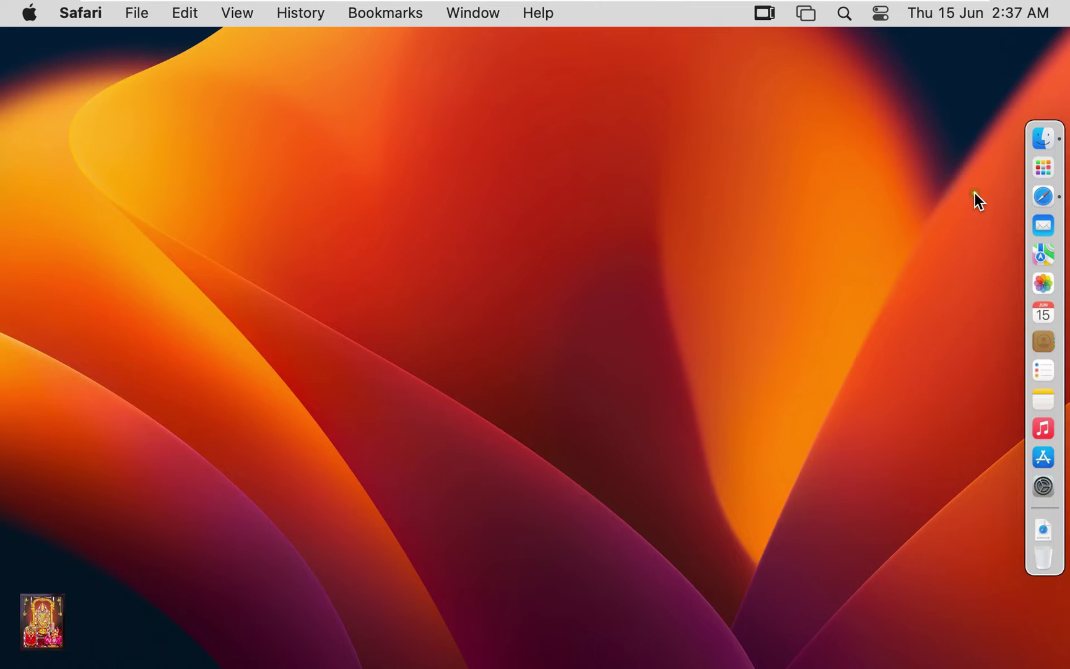
pyautogui.click(1043, 138)
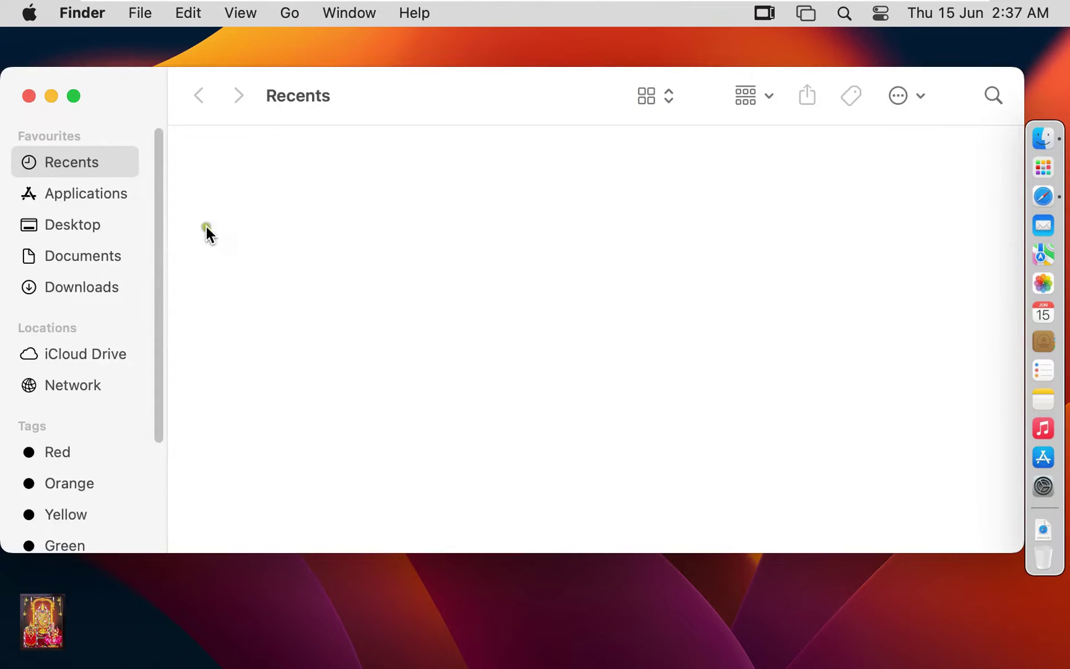
pyautogui.click(79, 257)
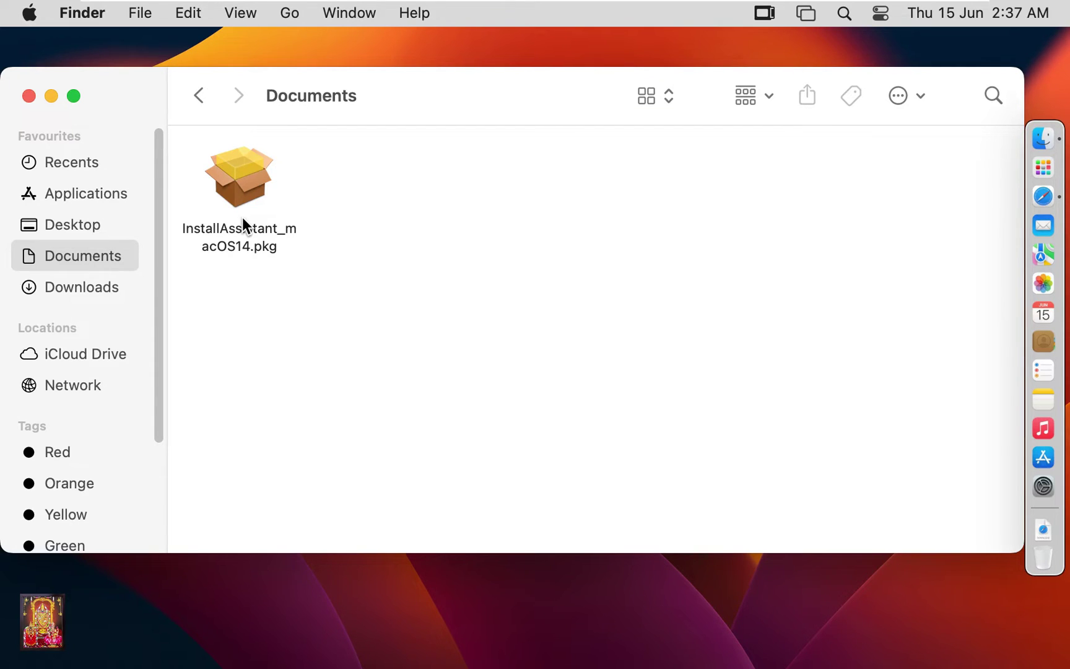
pyautogui.click(238, 192)
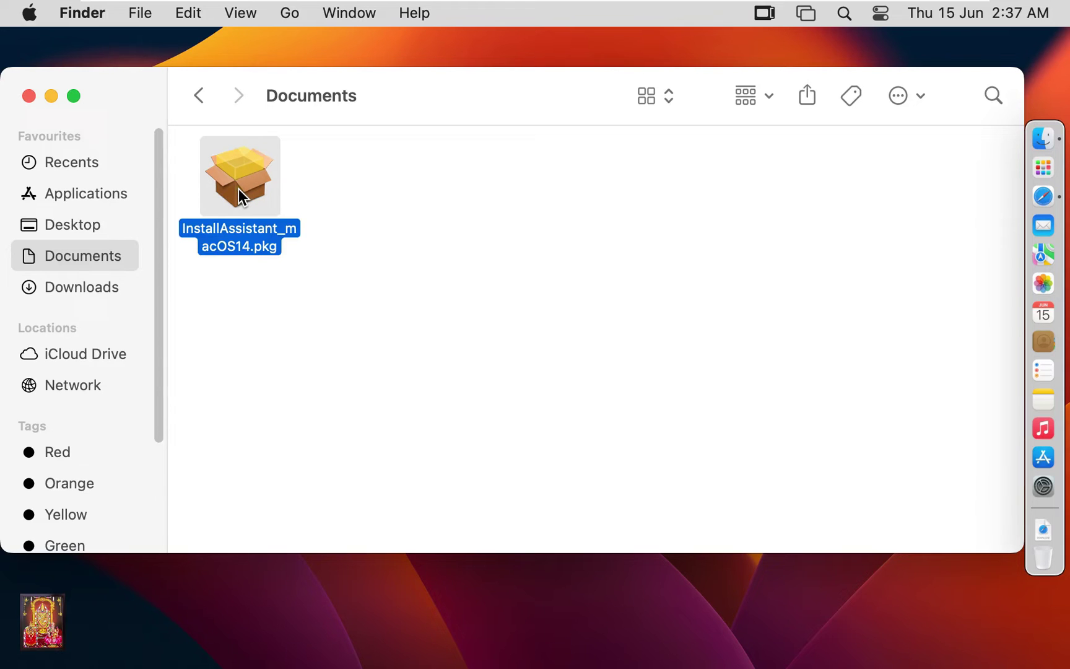
pyautogui.rightClick(247, 200)
pyautogui.moveTo(262, 235)
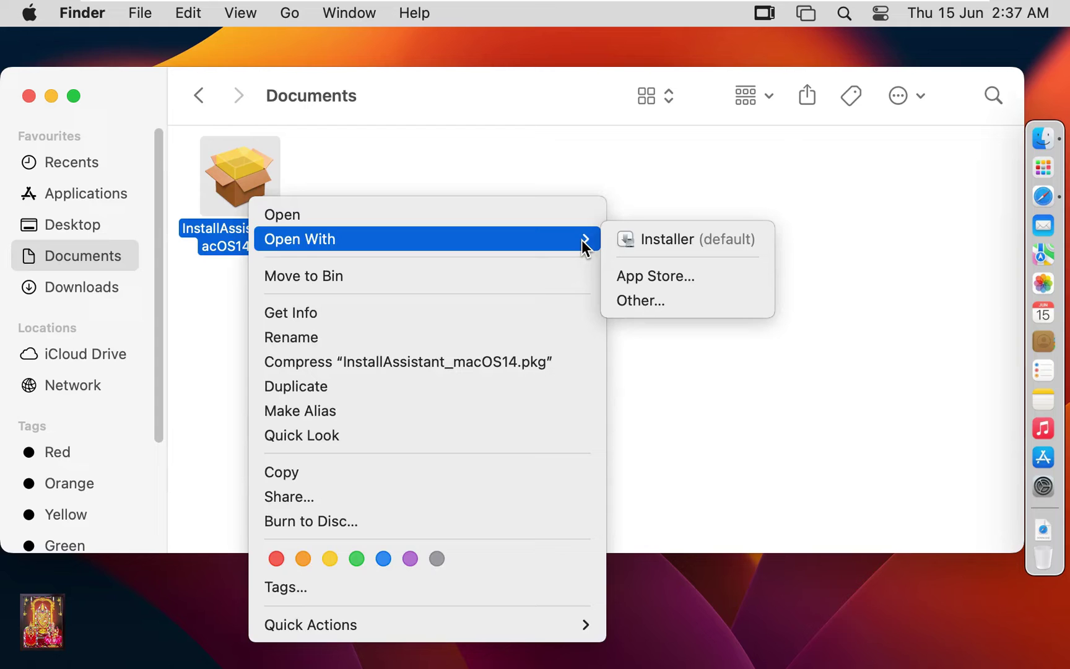
# Open the package in Installer and close the Documents Finder window.
pyautogui.click(651, 242)
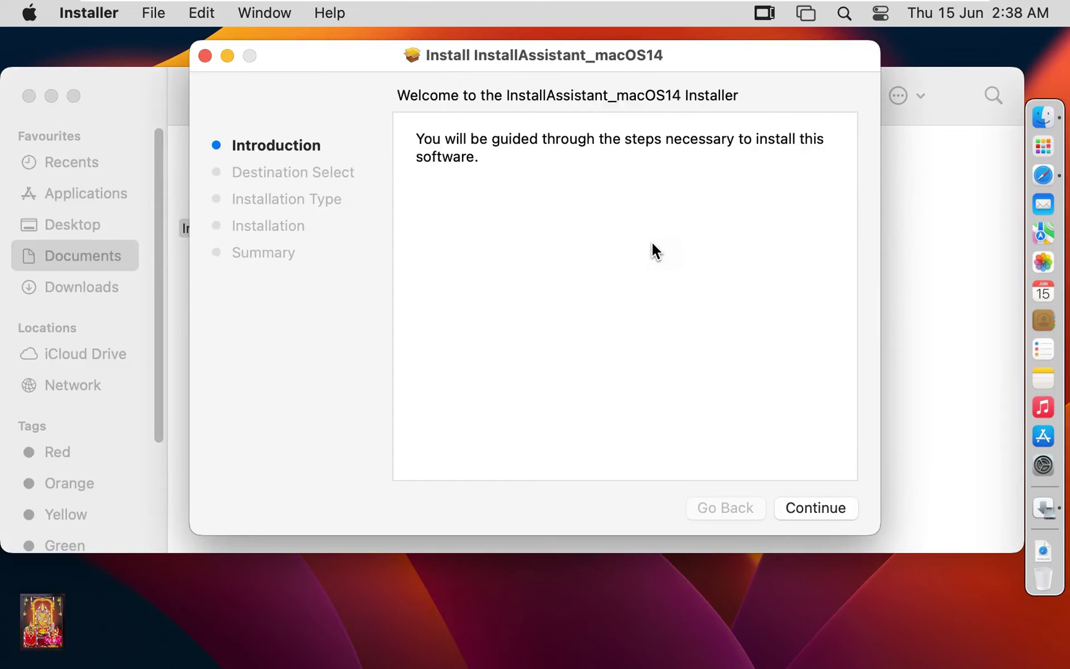
pyautogui.click(150, 107)
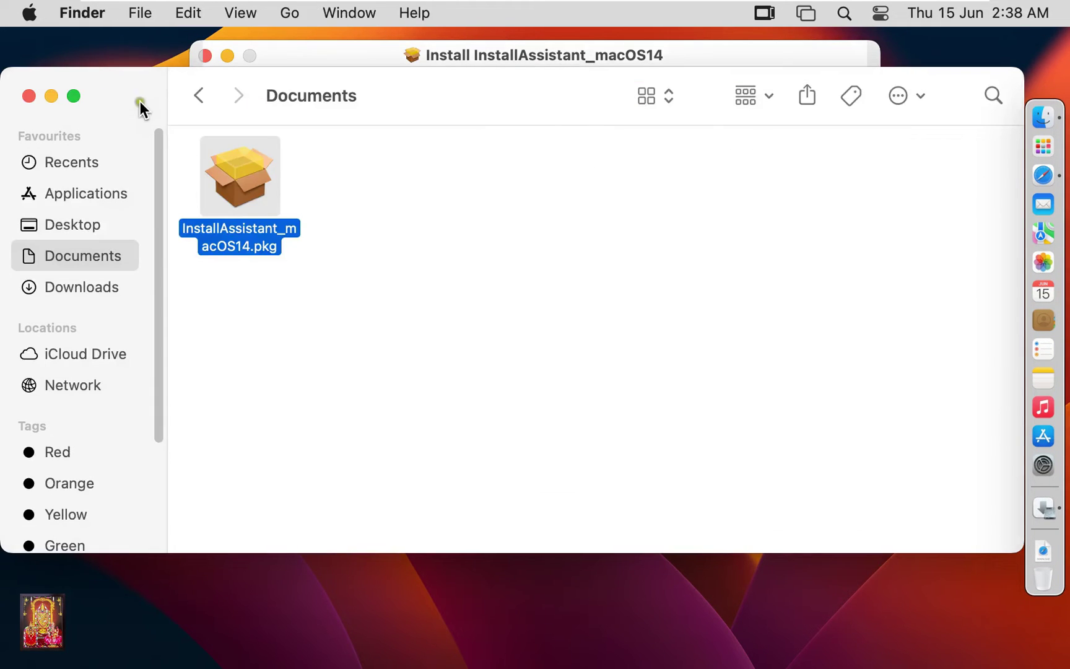
pyautogui.click(27, 95)
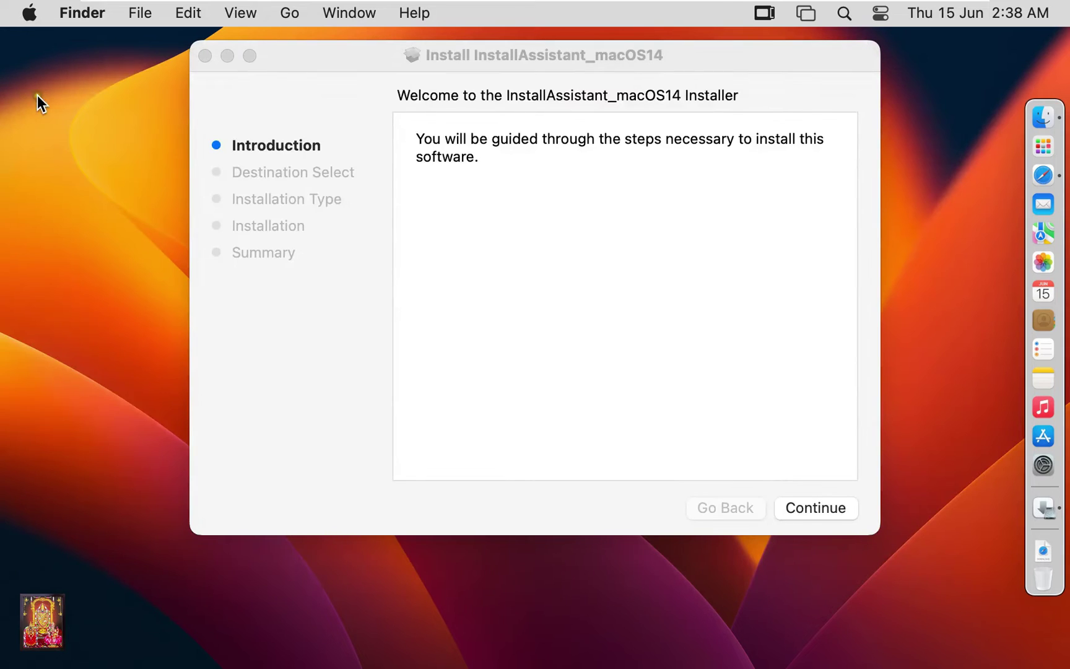
# Continue past the introduction and install on the Ventura disk, authorising with the administrator password.
pyautogui.click(834, 511)
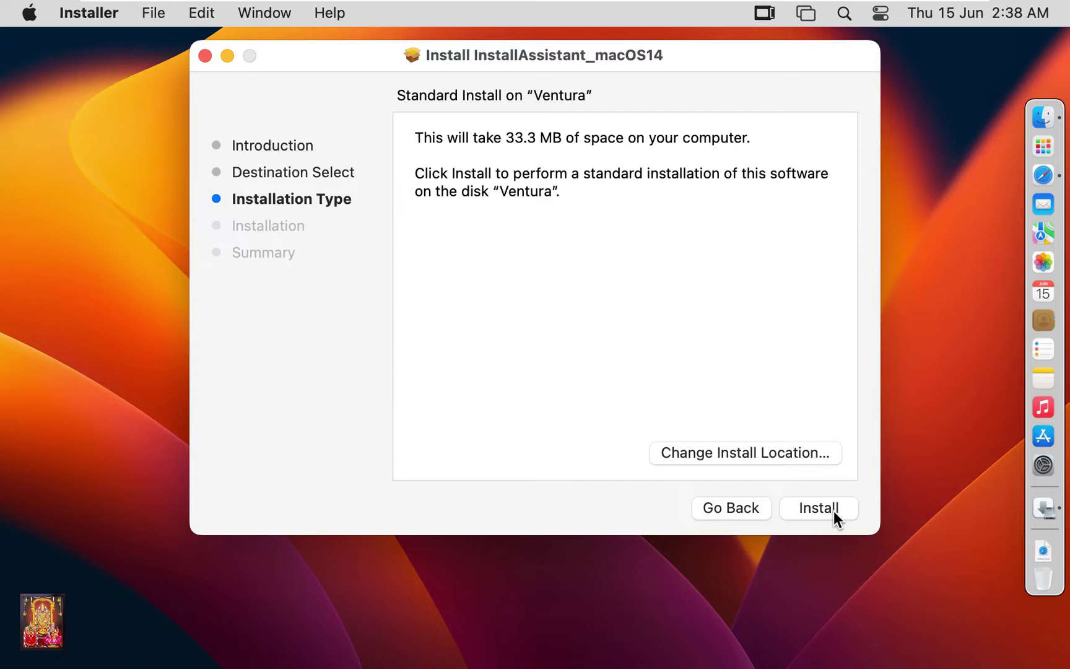
pyautogui.click(834, 510)
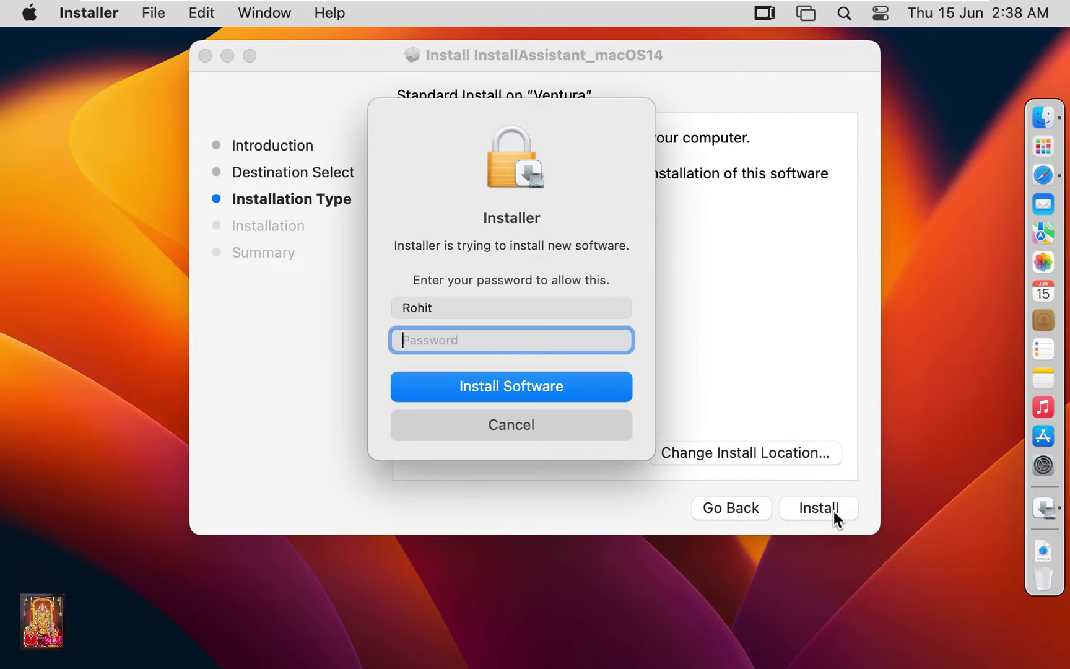
pyautogui.write('•••••••')
pyautogui.click(556, 392)
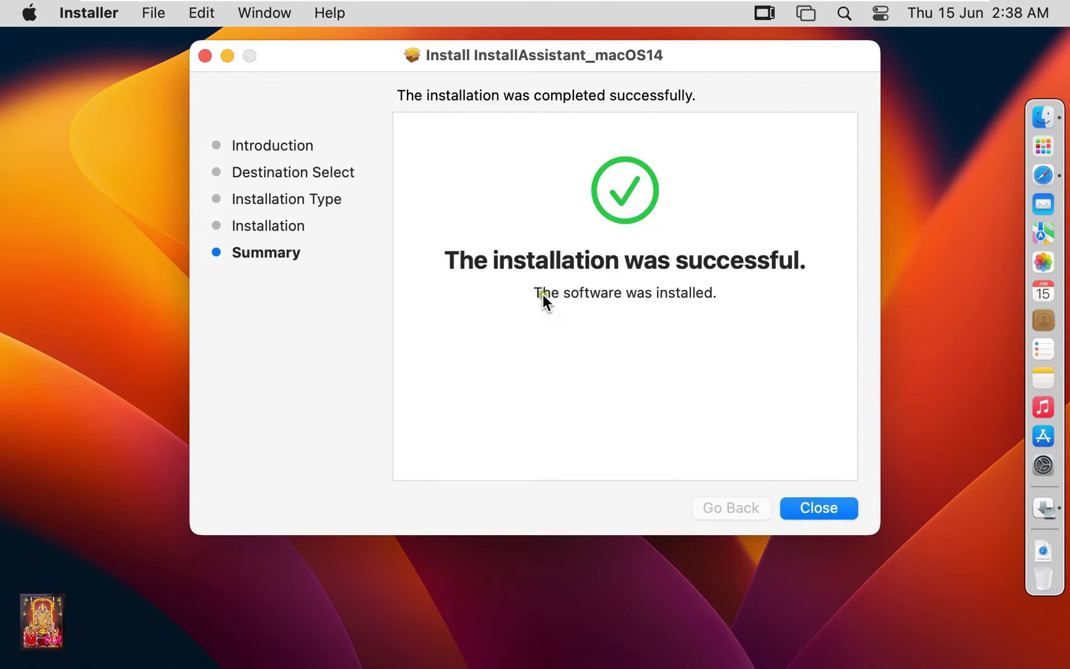
# Close the finished package installer and launch Install macOS 14 beta from Launchpad to its licence page.
pyautogui.click(819, 507)
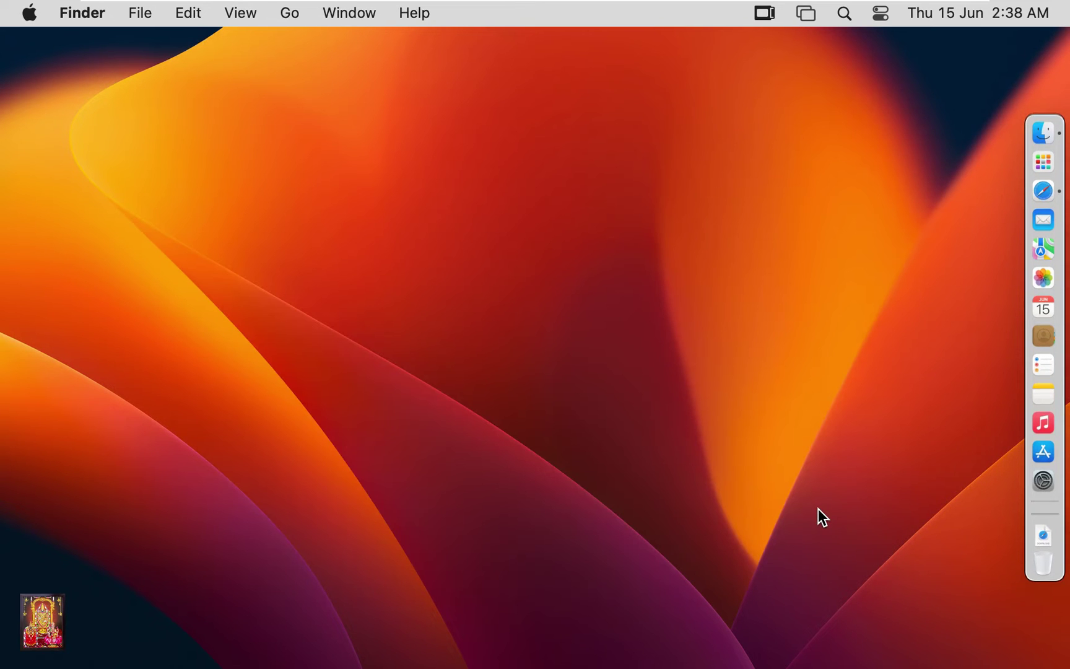
pyautogui.click(1043, 167)
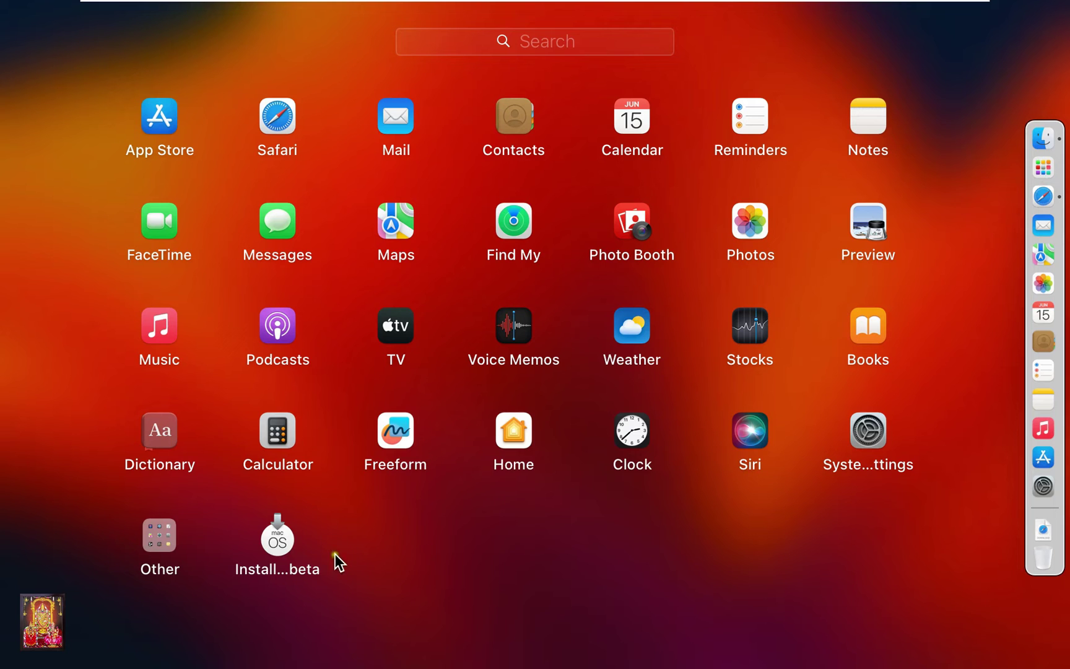
pyautogui.click(280, 543)
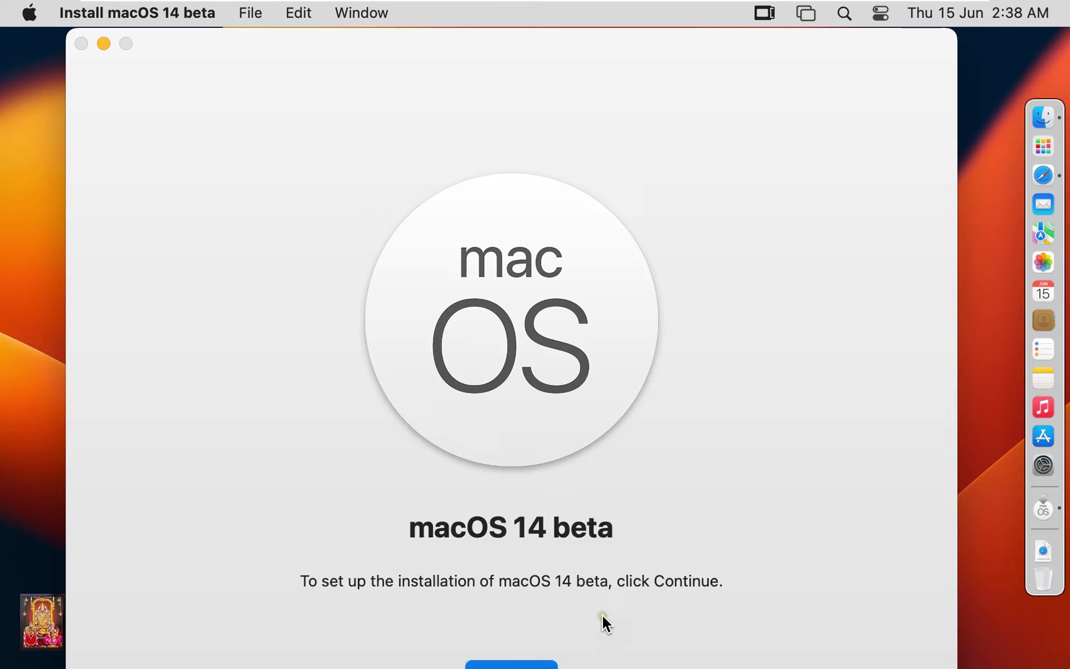
pyautogui.press('Return')
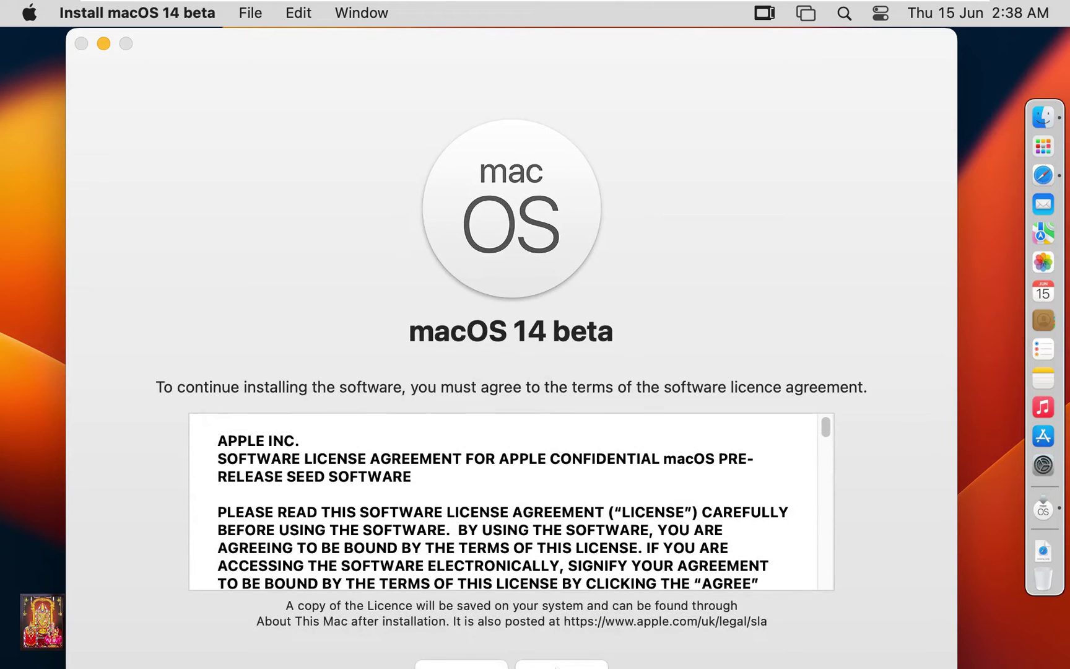
# Set the display to 1920 × 1200 (Default) in System Settings > Displays, then close System Settings.
pyautogui.click(29, 13)
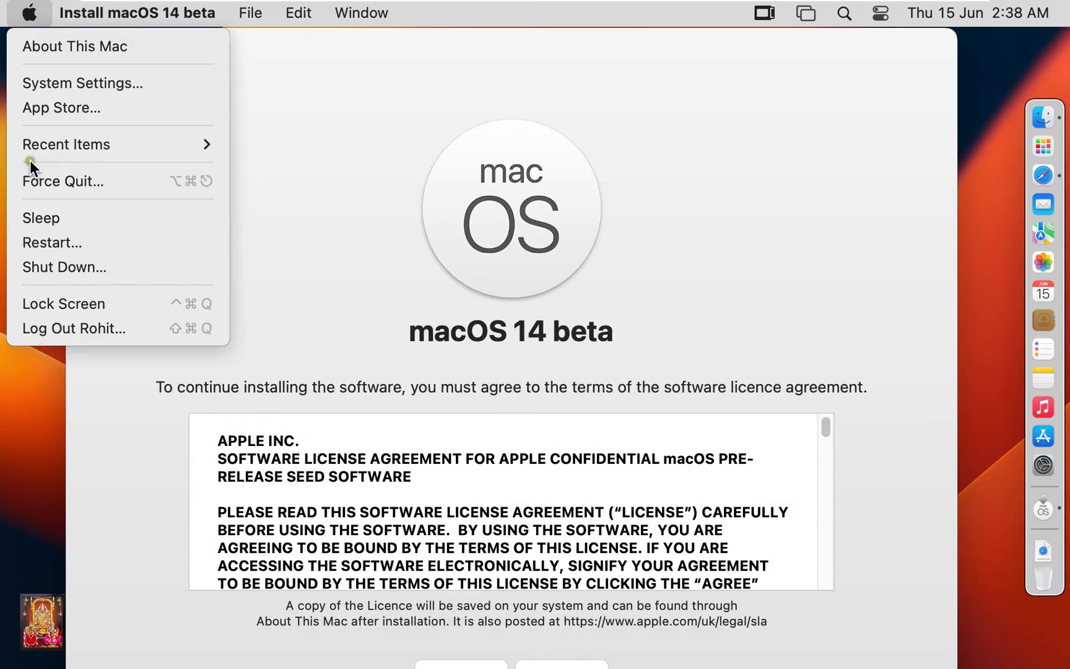
pyautogui.click(68, 78)
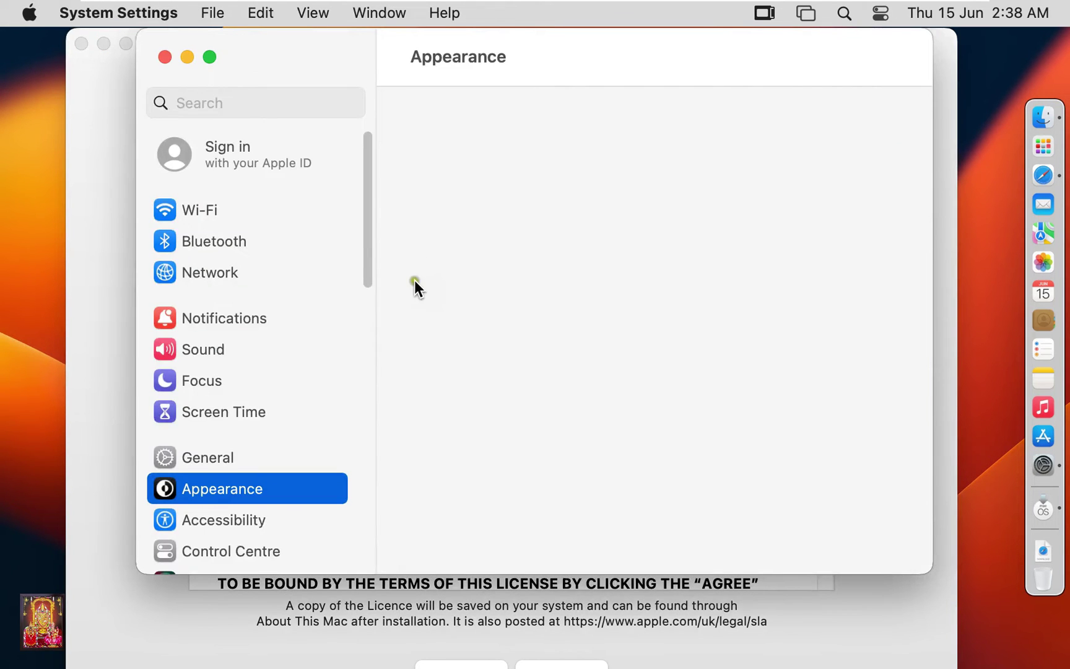
pyautogui.moveTo(365, 259); pyautogui.dragTo(351, 403)
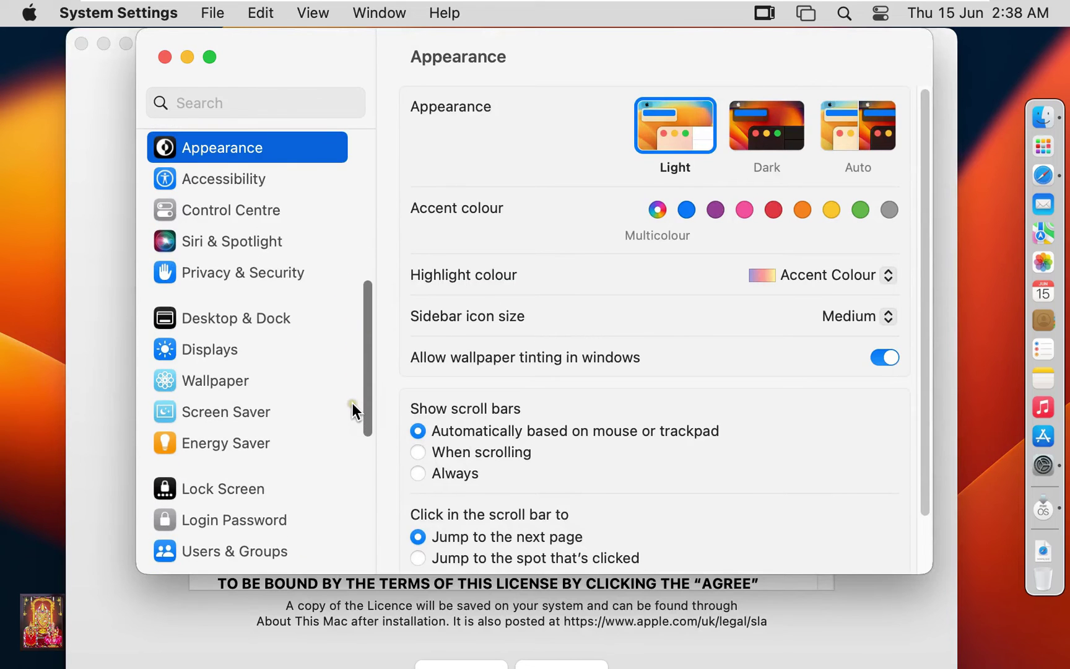
pyautogui.click(213, 350)
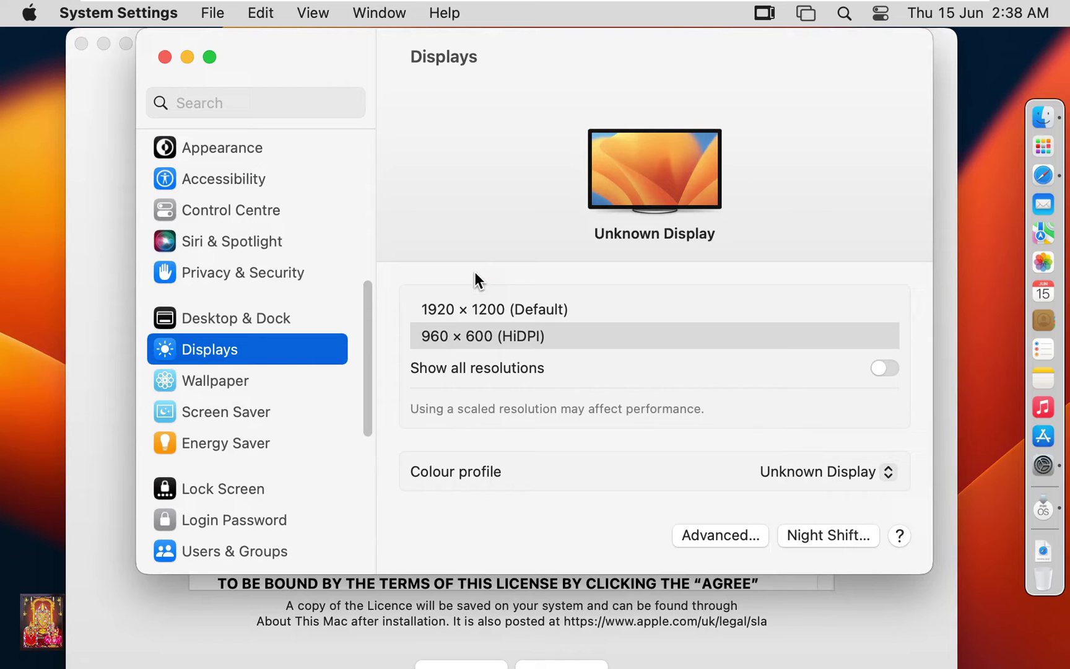
pyautogui.click(501, 311)
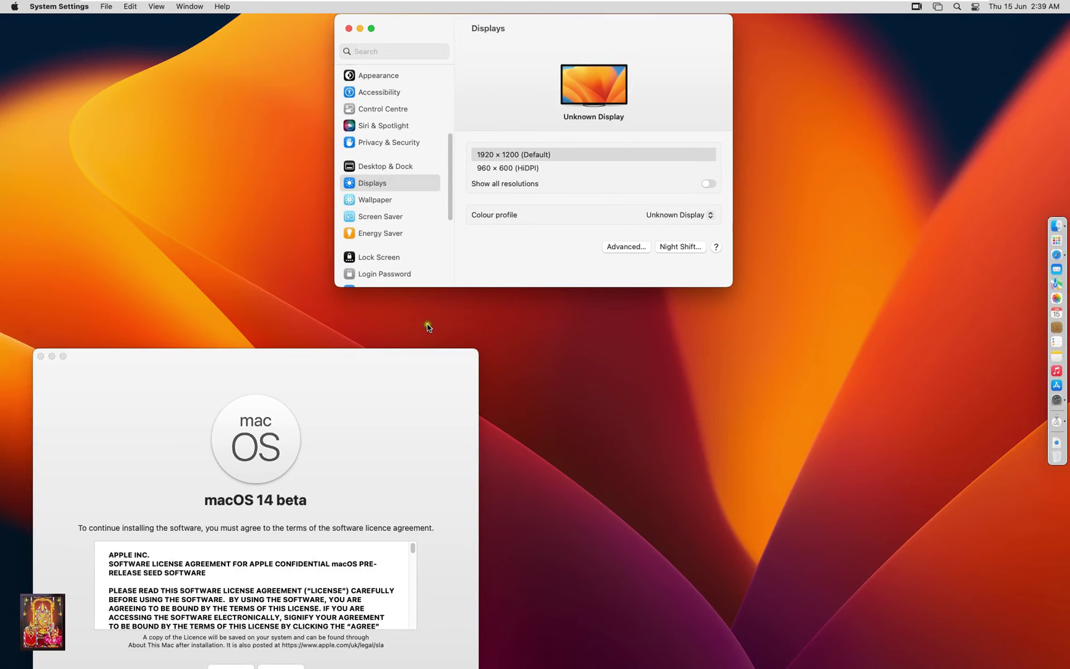
pyautogui.click(349, 29)
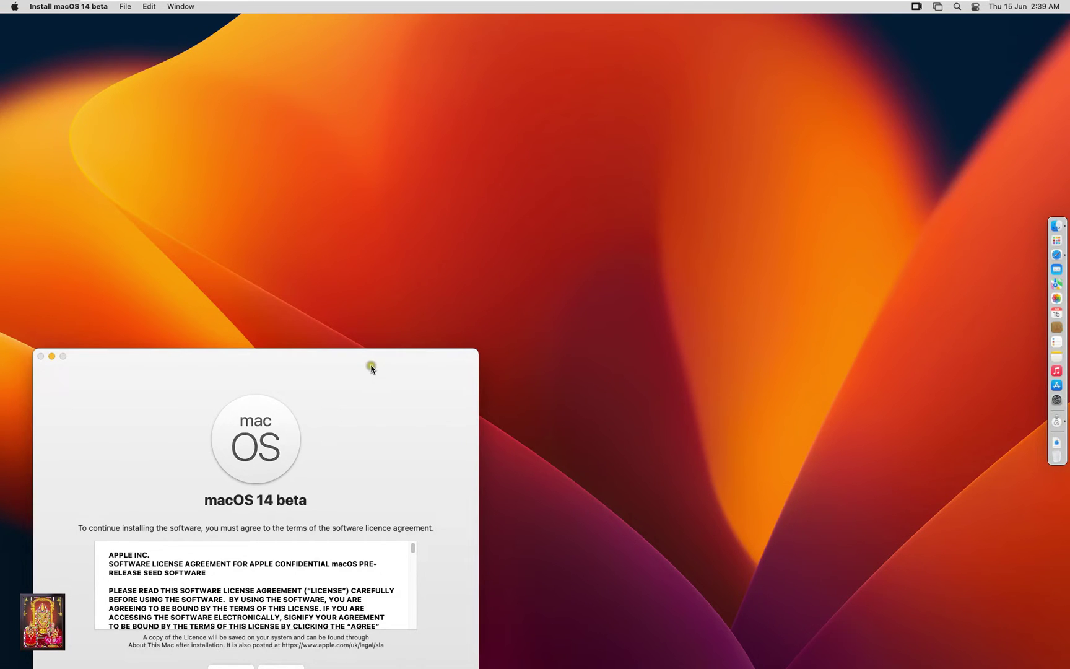
# Centre the installer window and accept the macOS 14 beta licence agreement.
pyautogui.moveTo(348, 359); pyautogui.dragTo(612, 145)
pyautogui.click(552, 458)
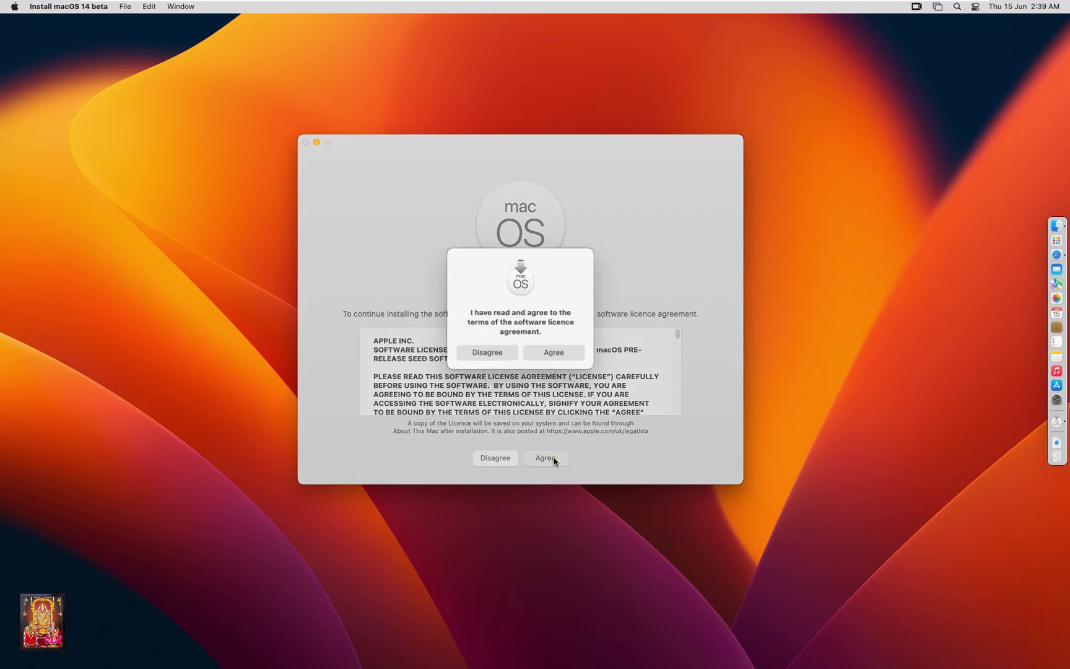
pyautogui.click(556, 352)
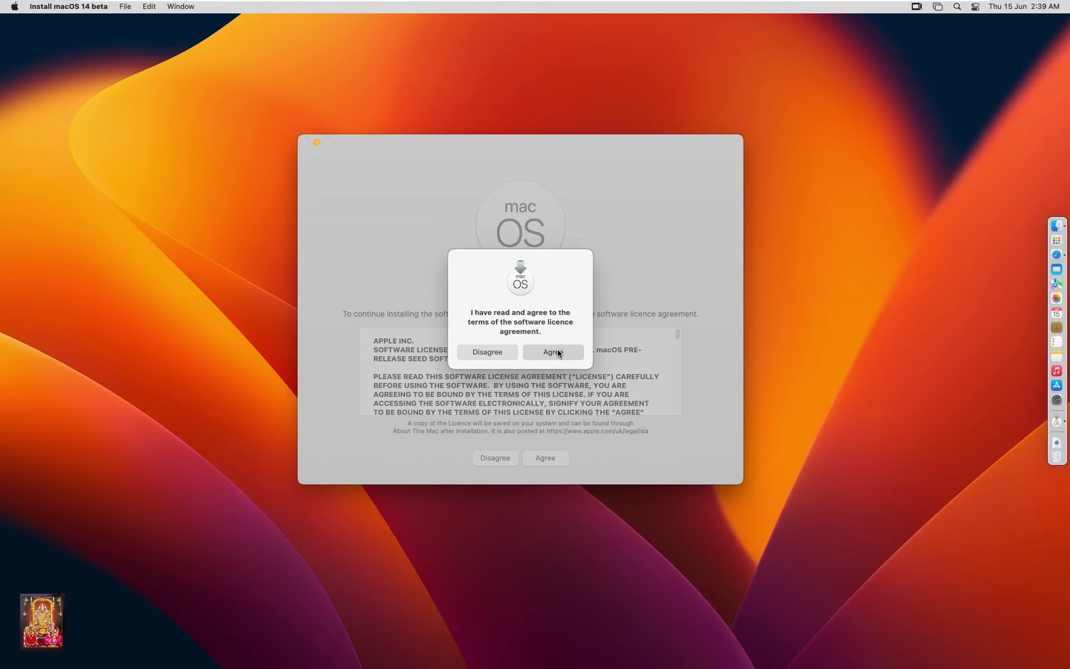
# Choose the Ventura disk as the target, continue, and enter the administrator password.
pyautogui.click(539, 364)
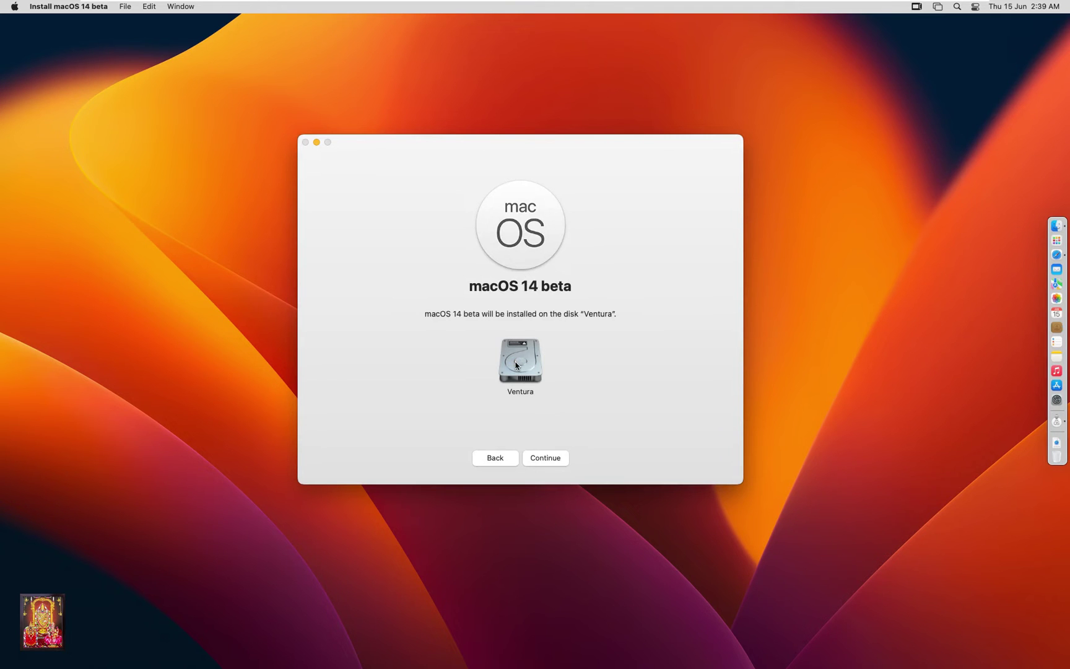
pyautogui.click(543, 458)
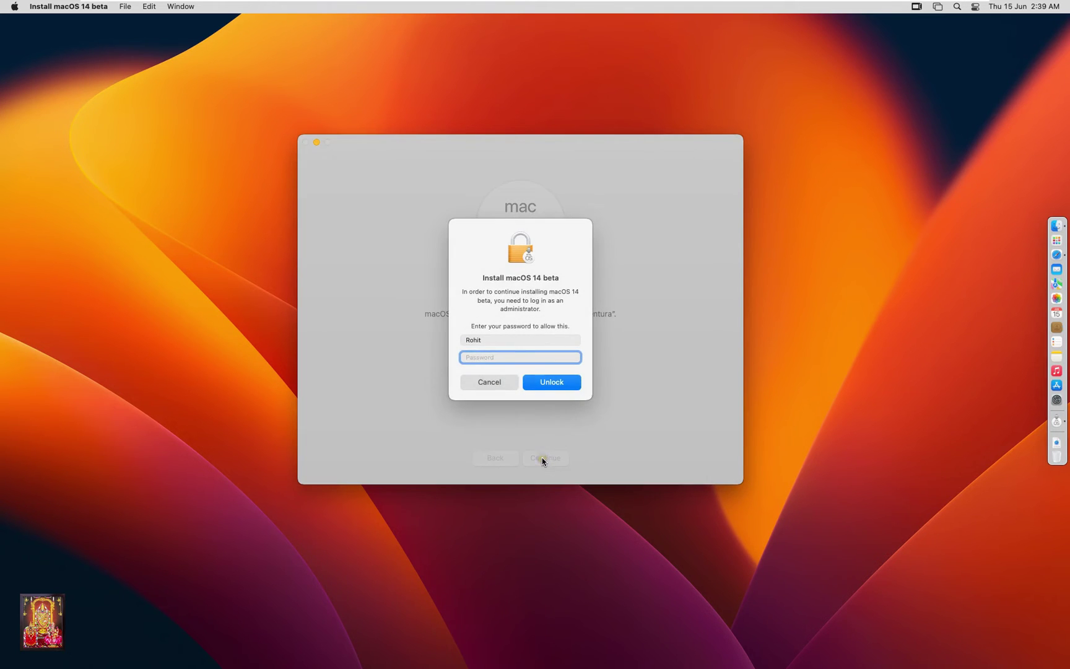
pyautogui.click(501, 372)
pyautogui.write('••••••')
# Unlock the installer with the administrator password so macOS 14 beta installs and the Mac restarts.
pyautogui.click(560, 382)
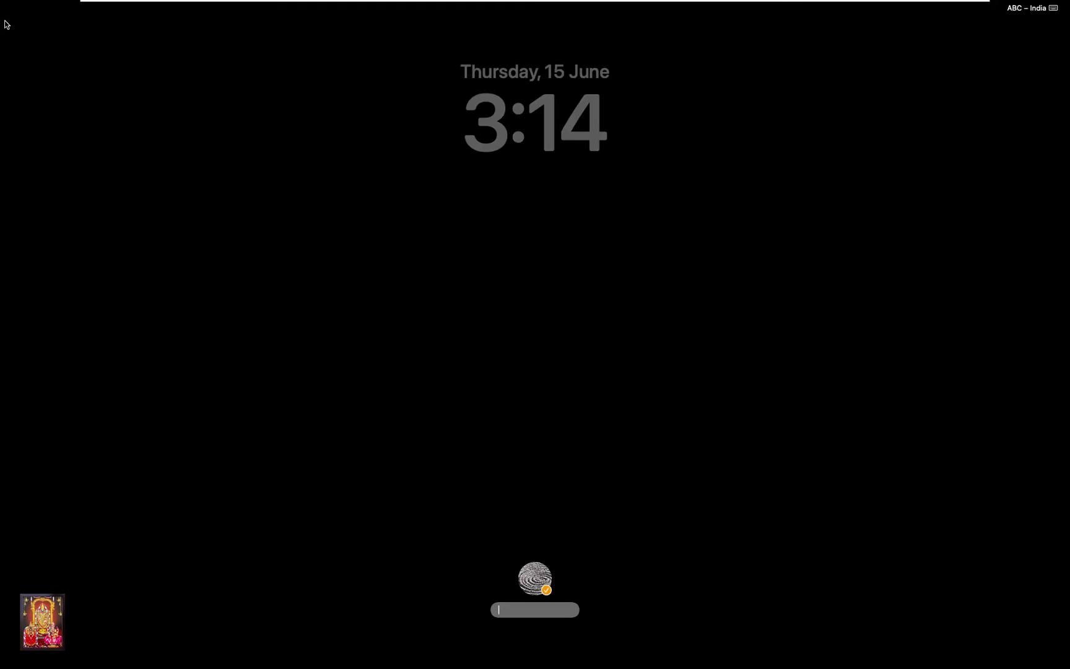
# Log in with the account password and close the Feedback Assistant welcome window.
pyautogui.write('•••••••')
pyautogui.press('Return')
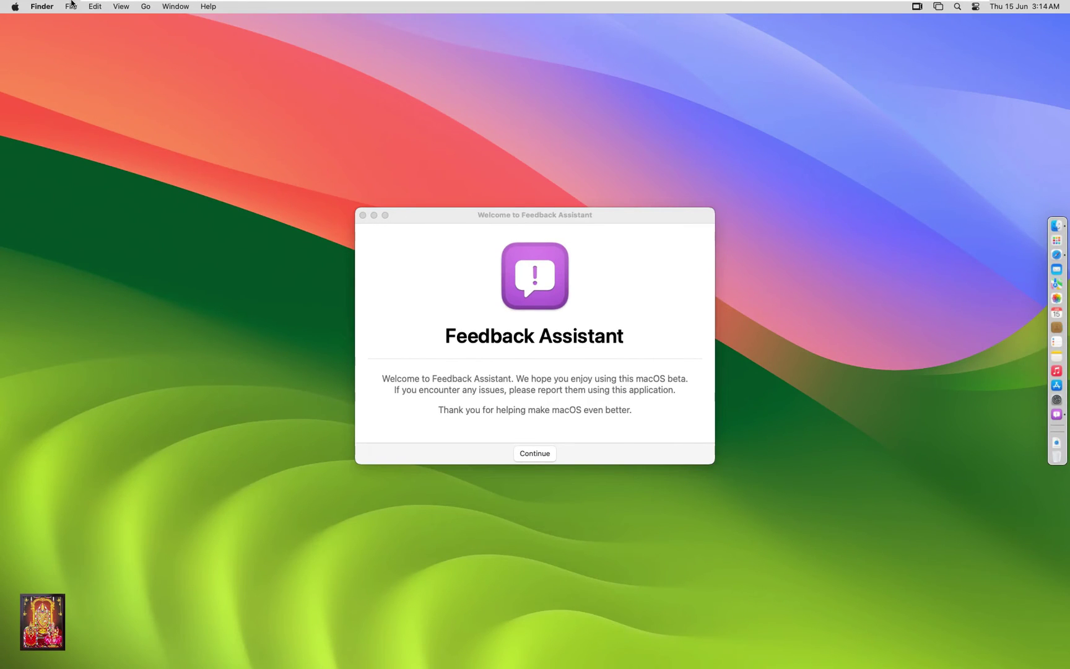
pyautogui.click(363, 215)
# Confirm macOS Sonoma 14.0 in About This Mac, then open System Settings.
pyautogui.click(15, 7)
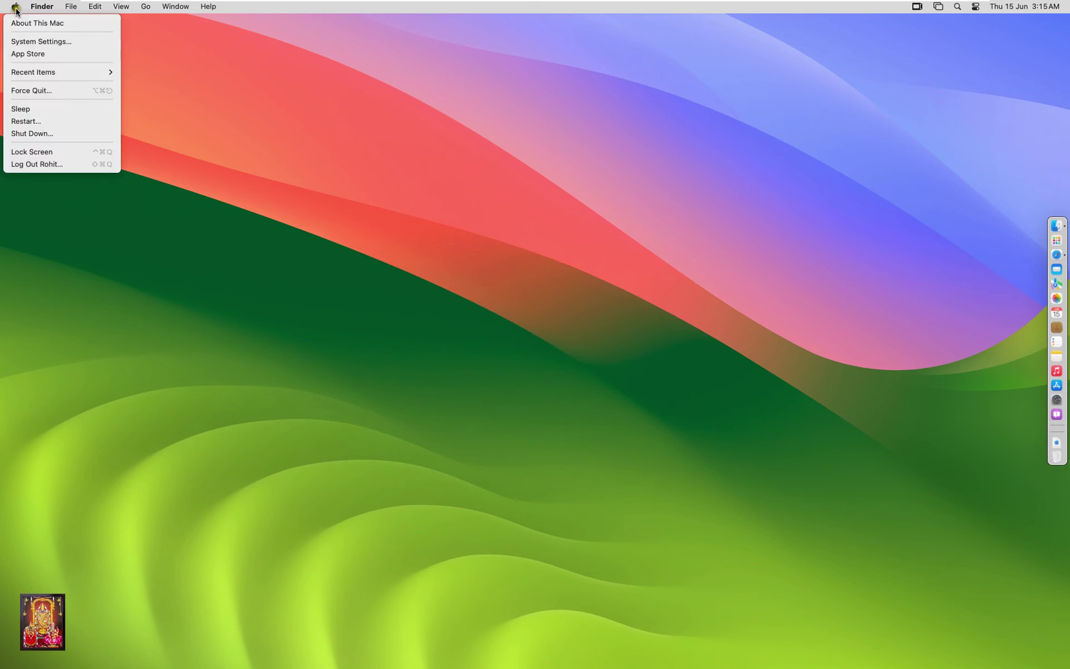
pyautogui.click(21, 23)
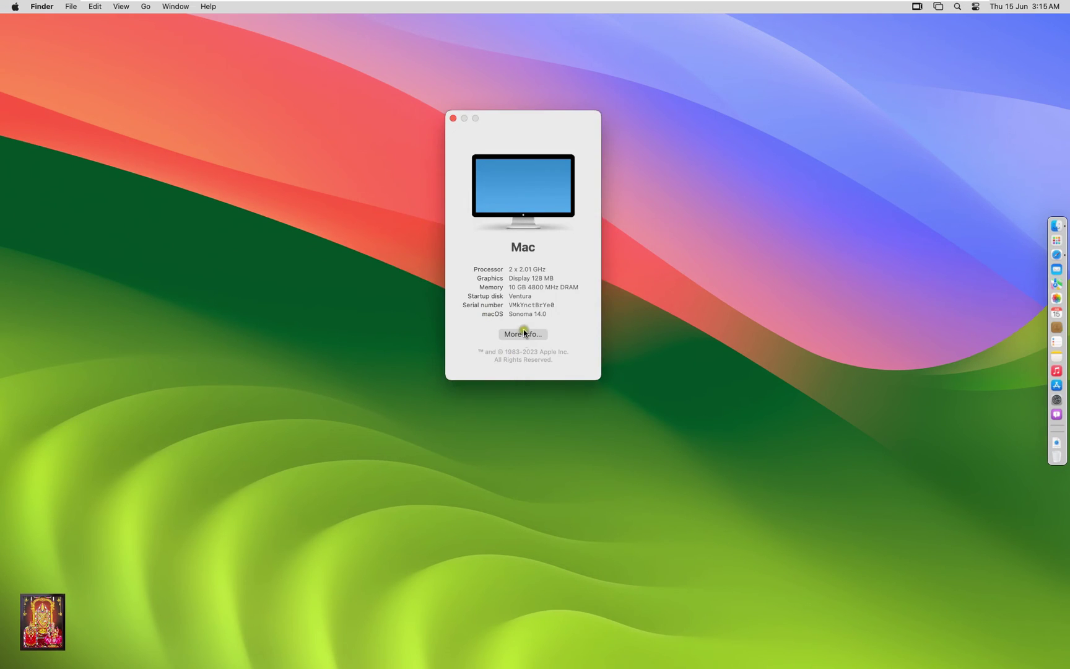
pyautogui.click(20, 8)
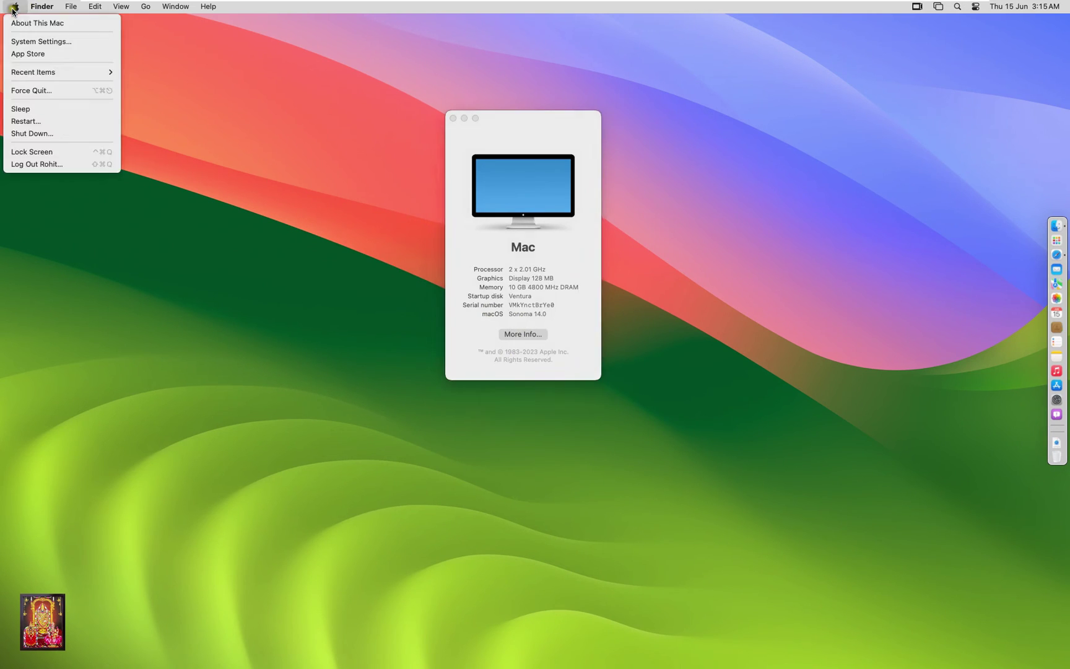
pyautogui.click(49, 42)
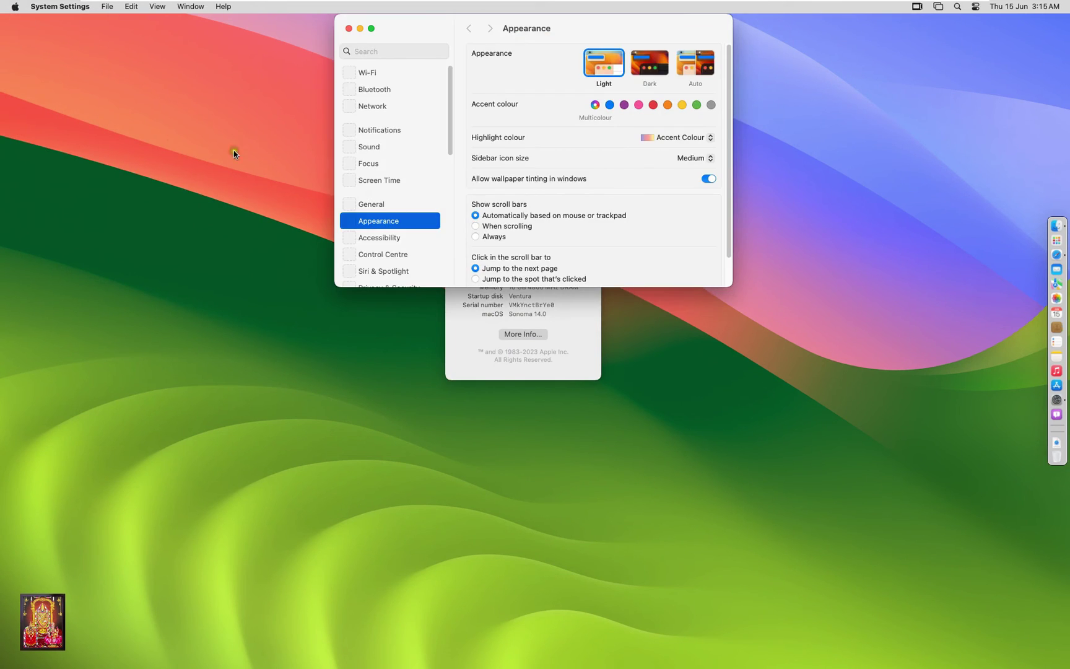
# Switch Displays to scaled 960 × 600 (HiDPI), close System Settings, and centre About This Mac.
pyautogui.moveTo(451, 137); pyautogui.dragTo(451, 193)
pyautogui.click(367, 216)
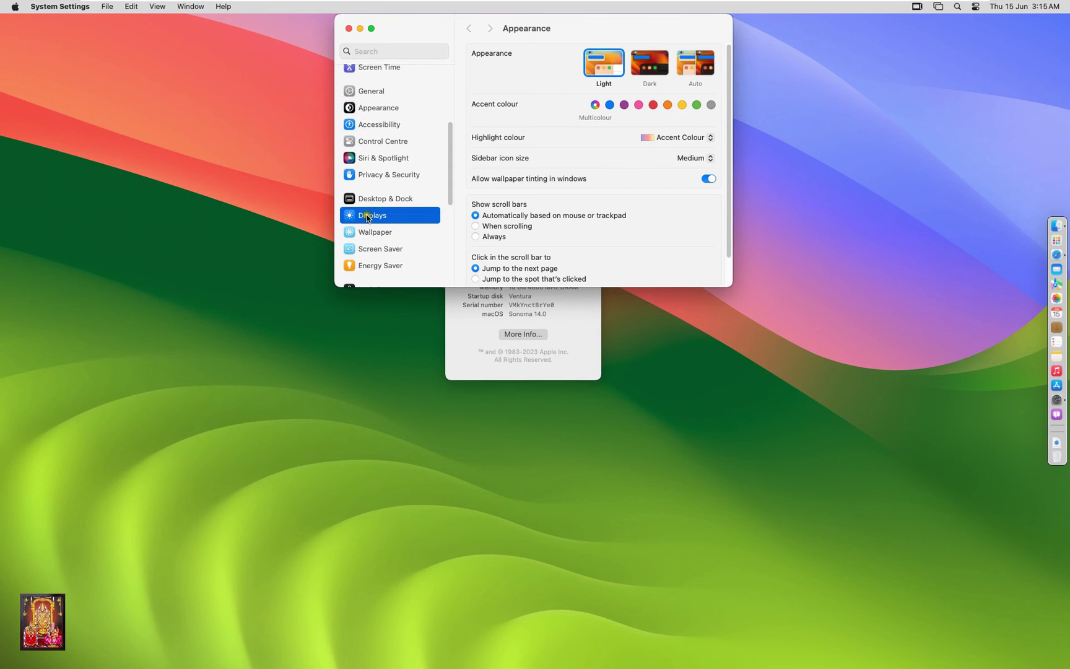
pyautogui.click(497, 167)
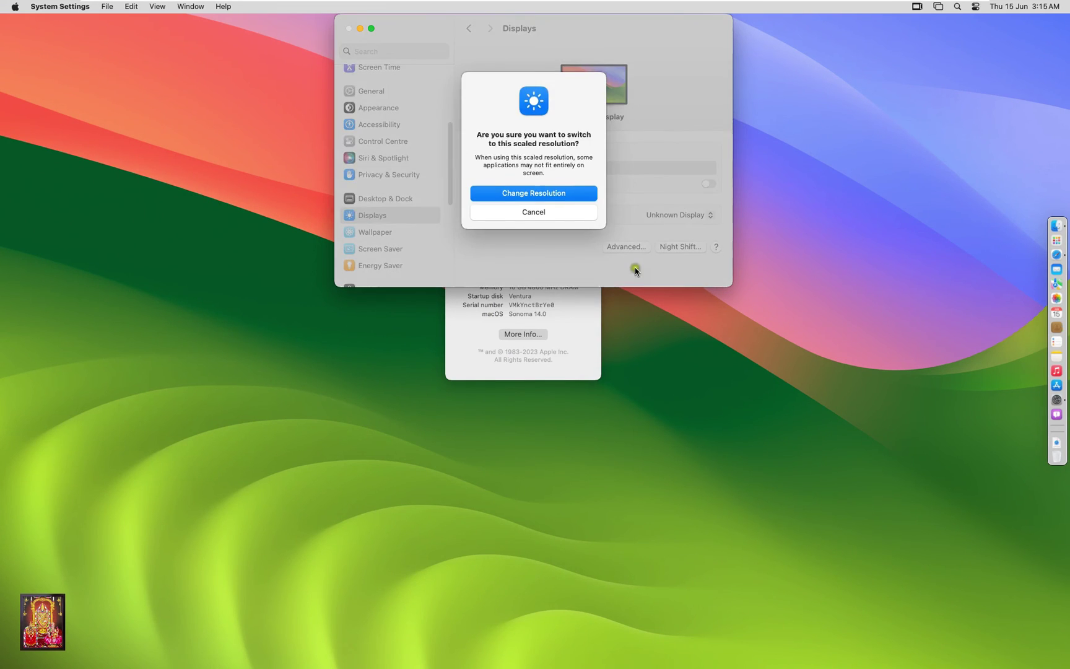
pyautogui.click(537, 193)
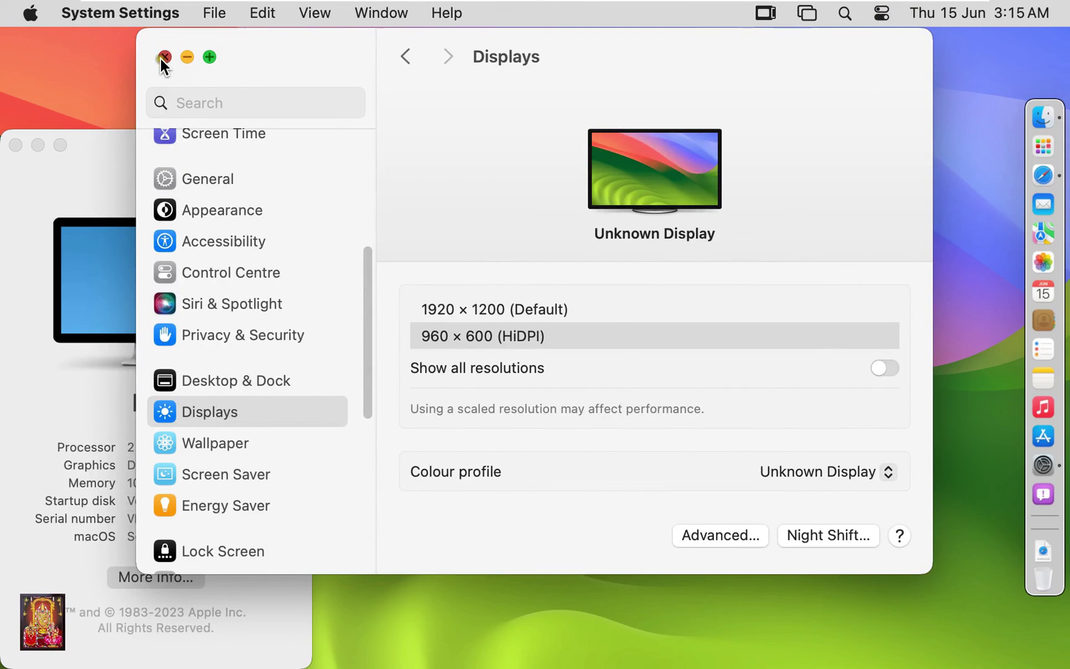
pyautogui.click(165, 57)
pyautogui.moveTo(134, 150); pyautogui.dragTo(473, 70)
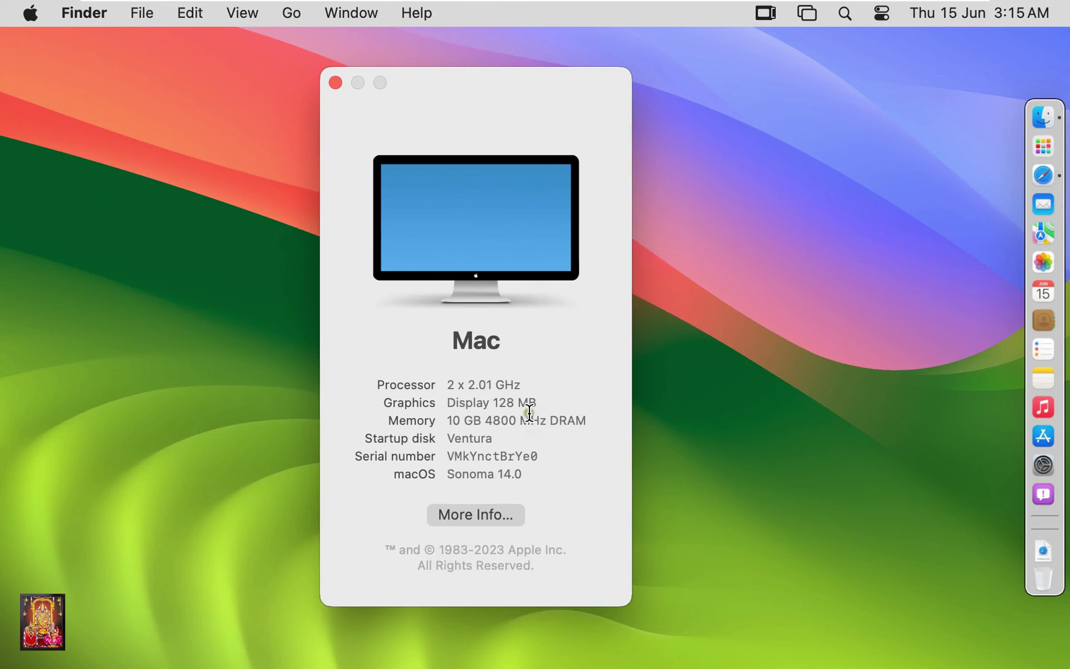
# Expand the macOS line to show 14.0 Beta build 23A5257q, then close About This Mac.
pyautogui.click(452, 478)
pyautogui.moveTo(451, 477); pyautogui.dragTo(415, 461)
pyautogui.click(501, 478)
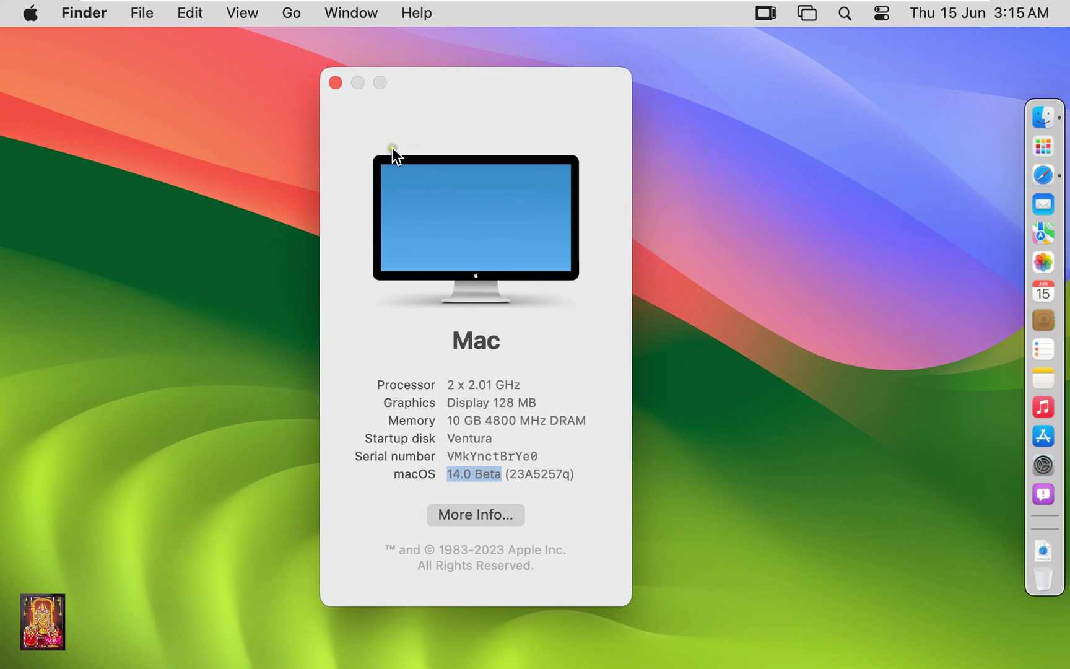
pyautogui.click(337, 82)
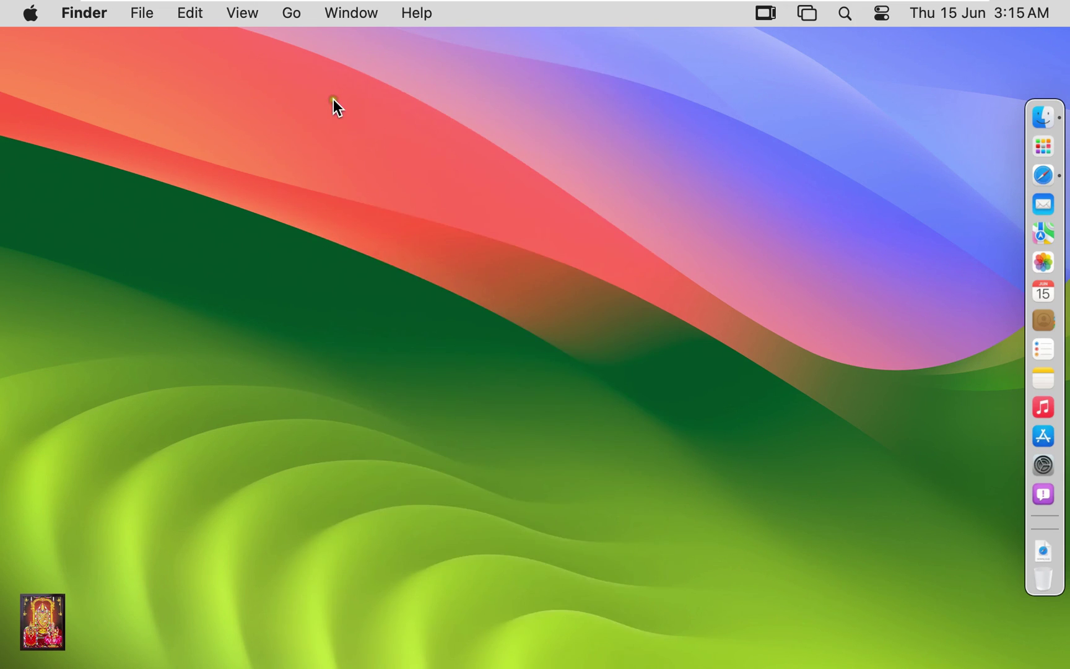